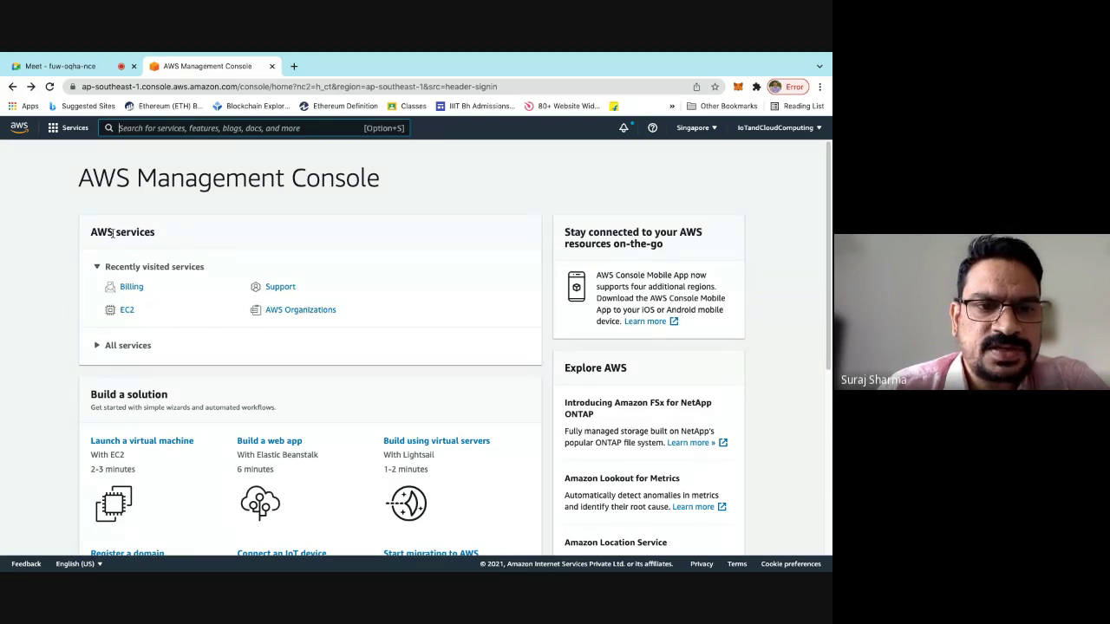
Expand the list of all AWS services and look through its categories, from Compute and Storage to Internet of Things.
scroll(178, 320, "down", 1)
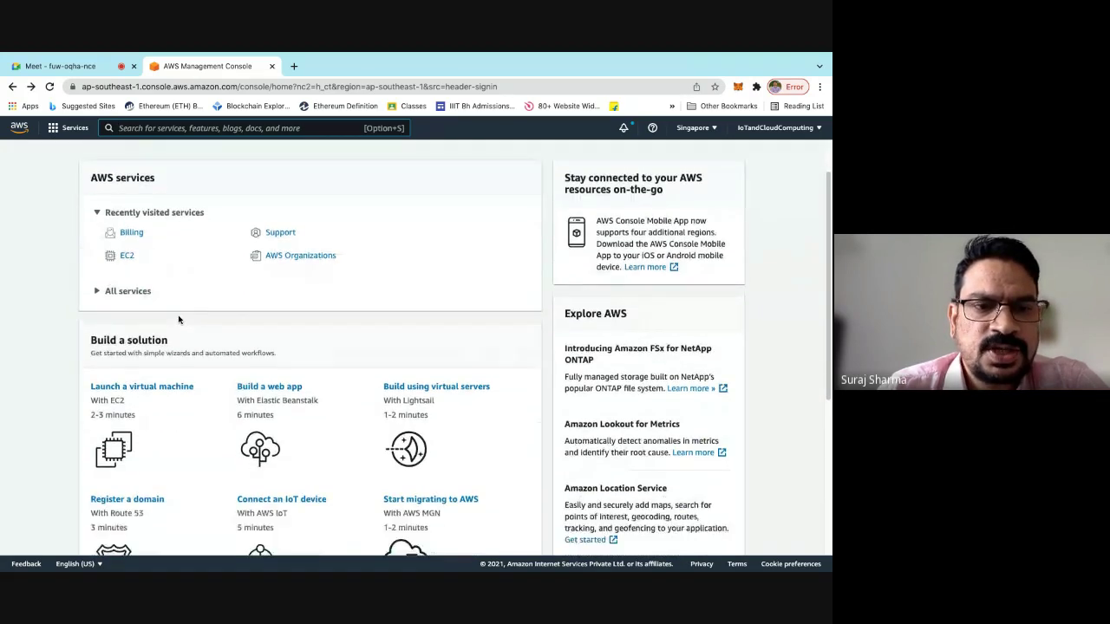
left_click(131, 292)
scroll(351, 402, "down", 1)
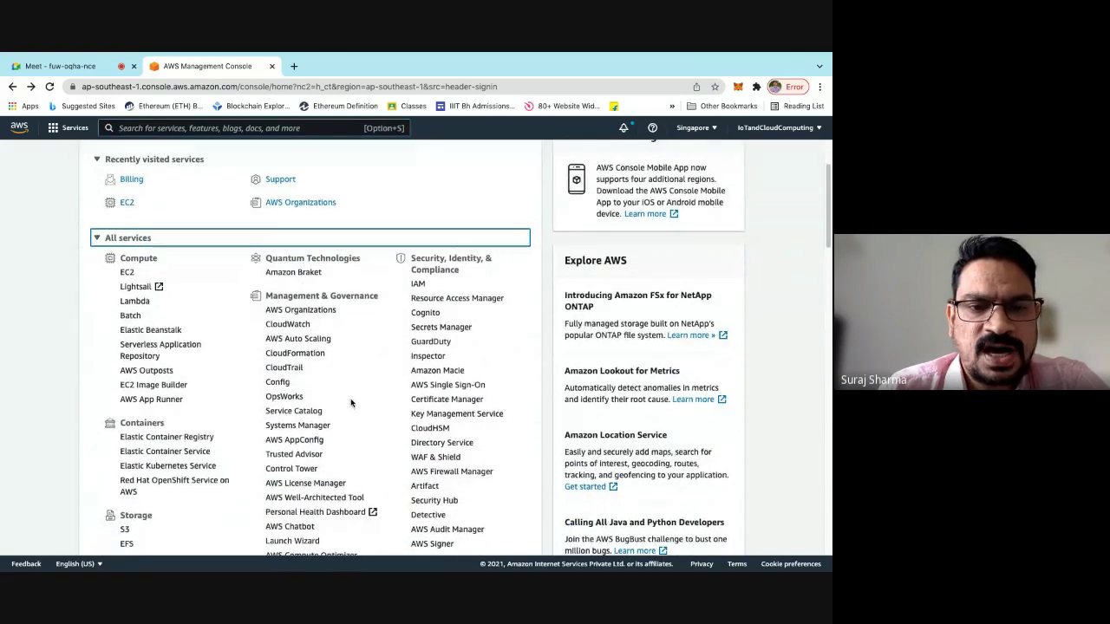
scroll(351, 402, "up", 3)
scroll(351, 403, "down", 5)
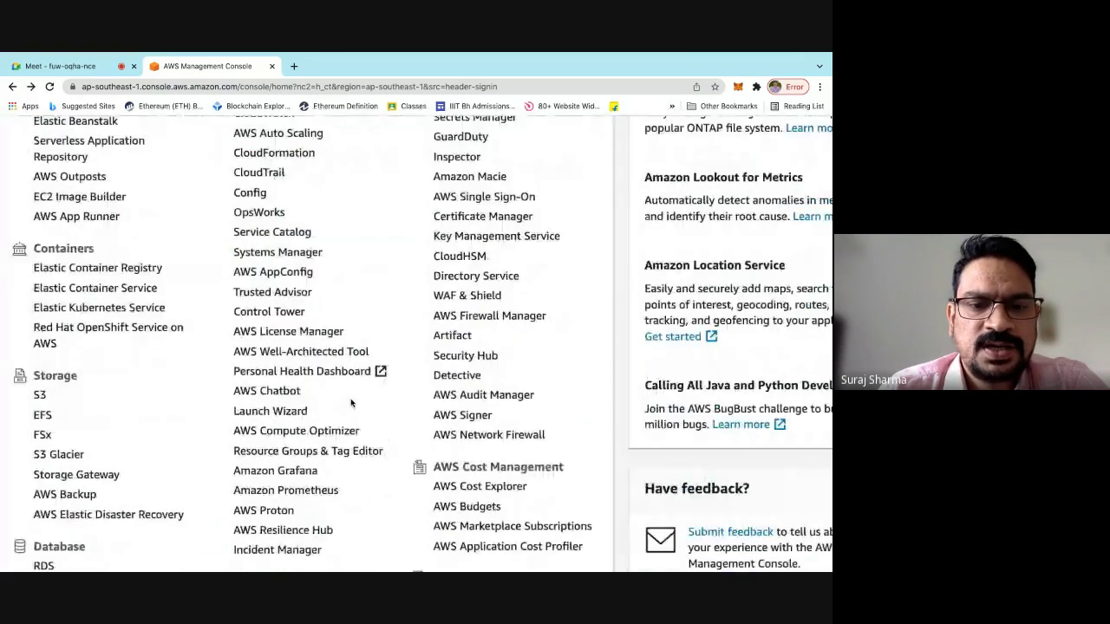
scroll(351, 403, "down", 5)
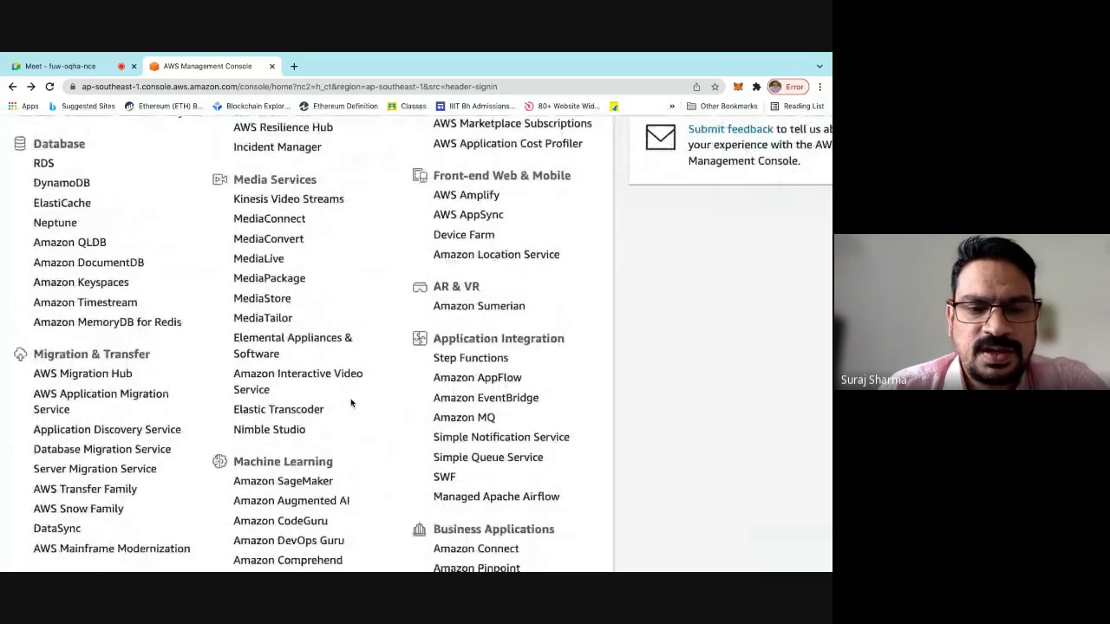
scroll(351, 402, "down", 5)
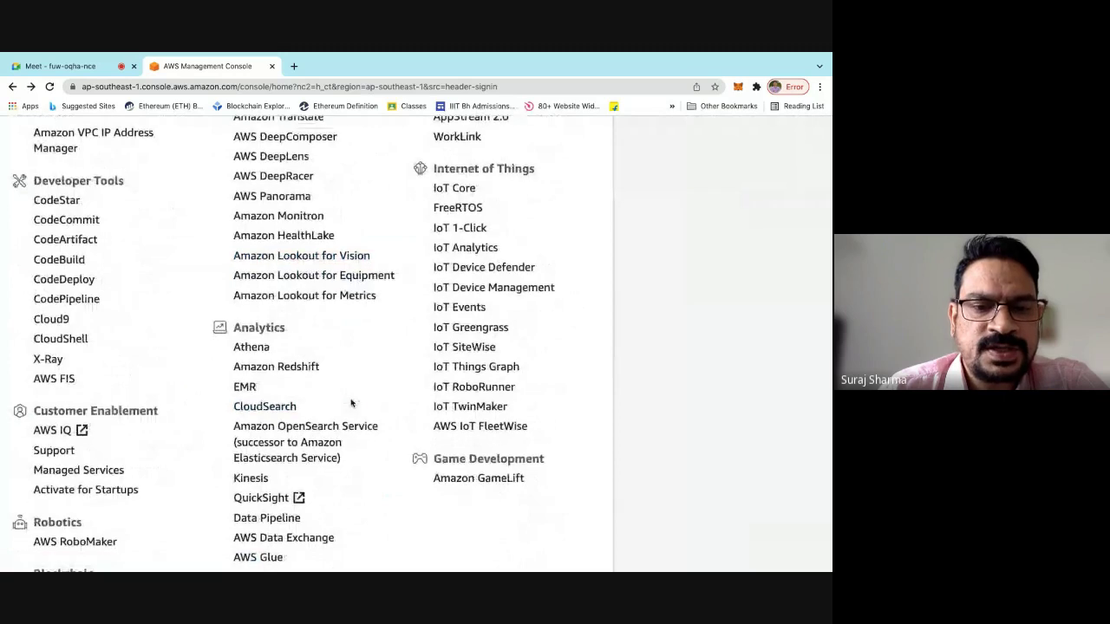
scroll(351, 402, "down", 1)
scroll(351, 402, "up", 10)
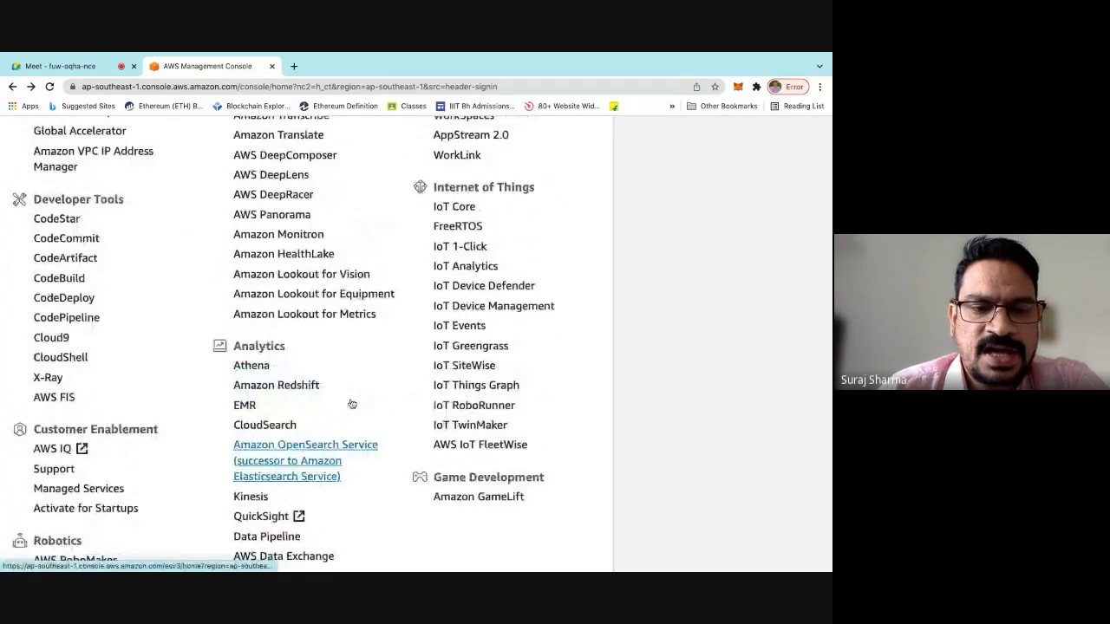
scroll(351, 403, "up", 5)
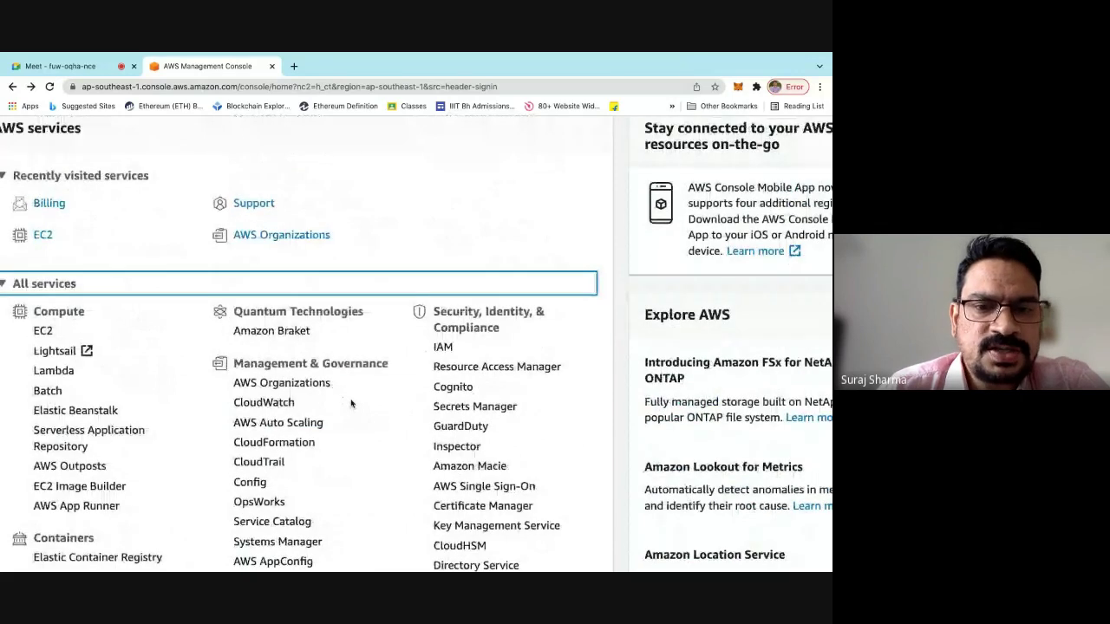
scroll(351, 403, "down", 3)
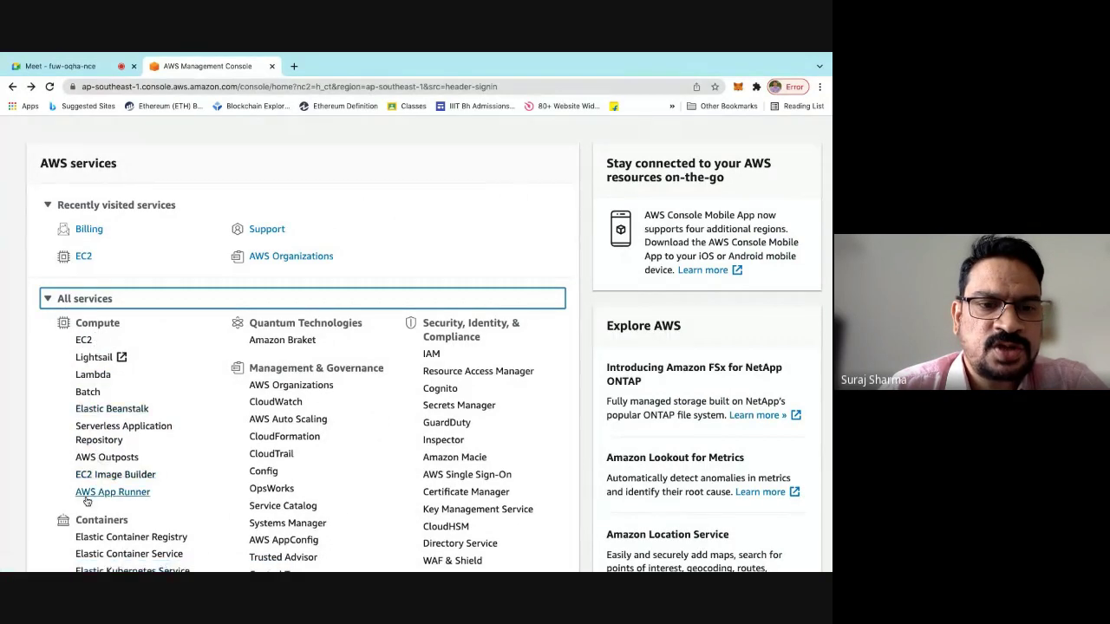
Open the EC2 service and start launching a new instance without a template.
left_click(83, 344)
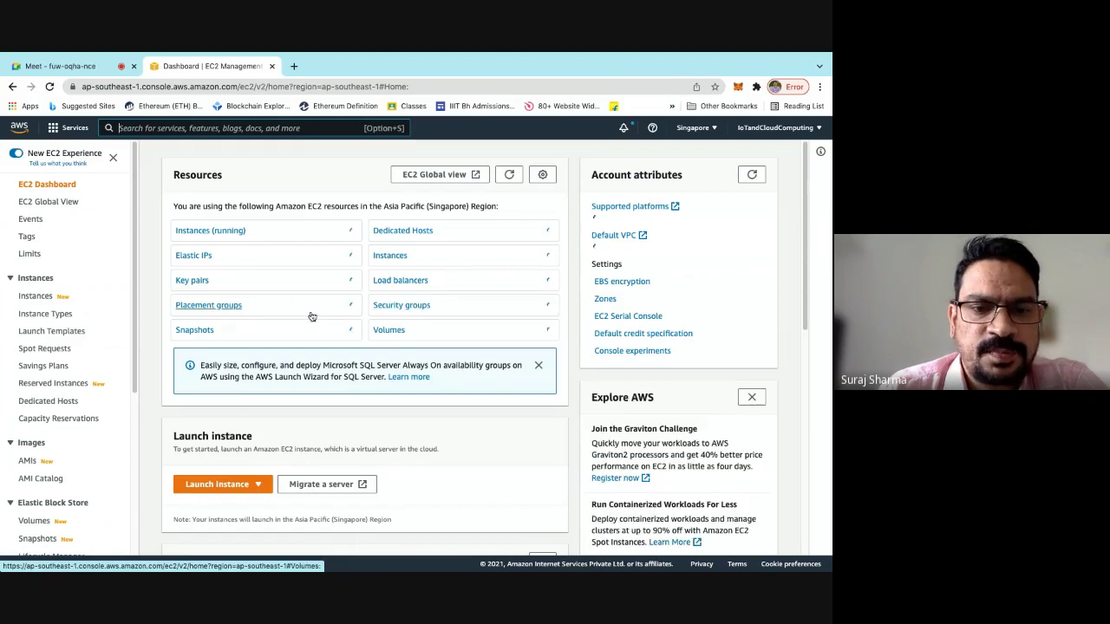
scroll(312, 316, "down", 3)
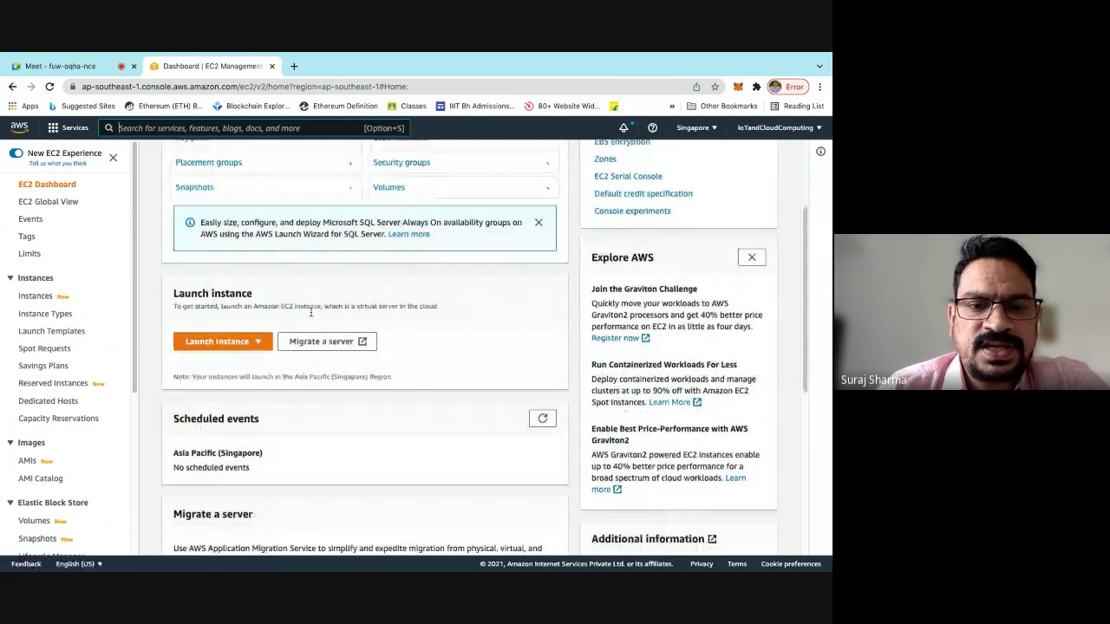
scroll(310, 312, "down", 1)
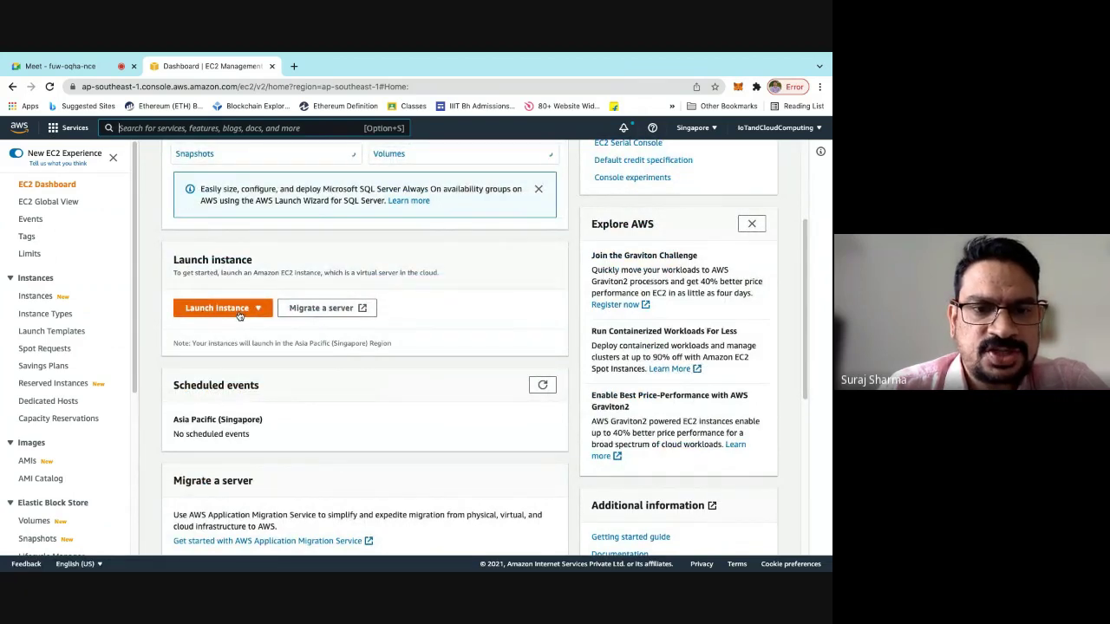
left_click(240, 315)
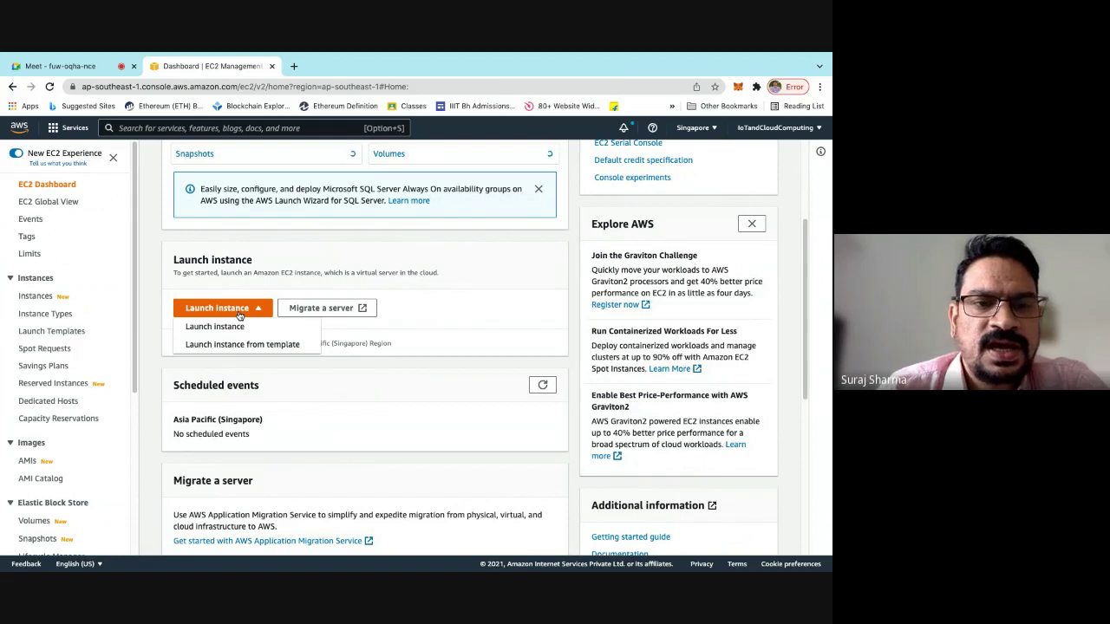
left_click(240, 327)
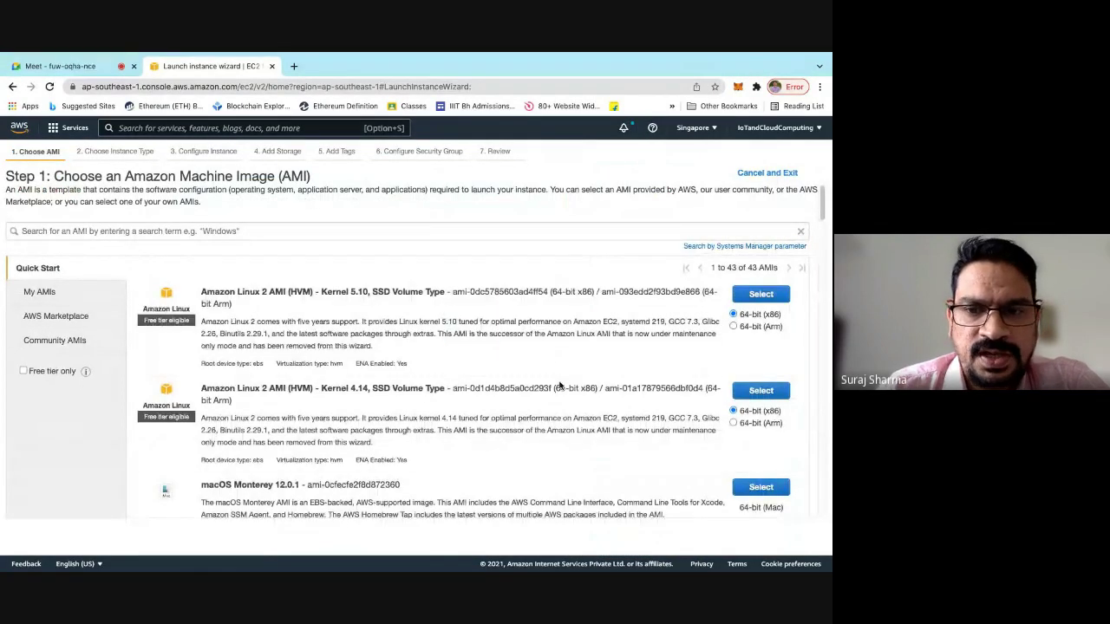
Choose Ubuntu Server 20.04 LTS (HVM), SSD Volume Type, 64-bit (x86) as the machine image.
scroll(559, 385, "down", 2)
scroll(560, 385, "down", 1)
scroll(559, 385, "up", 2)
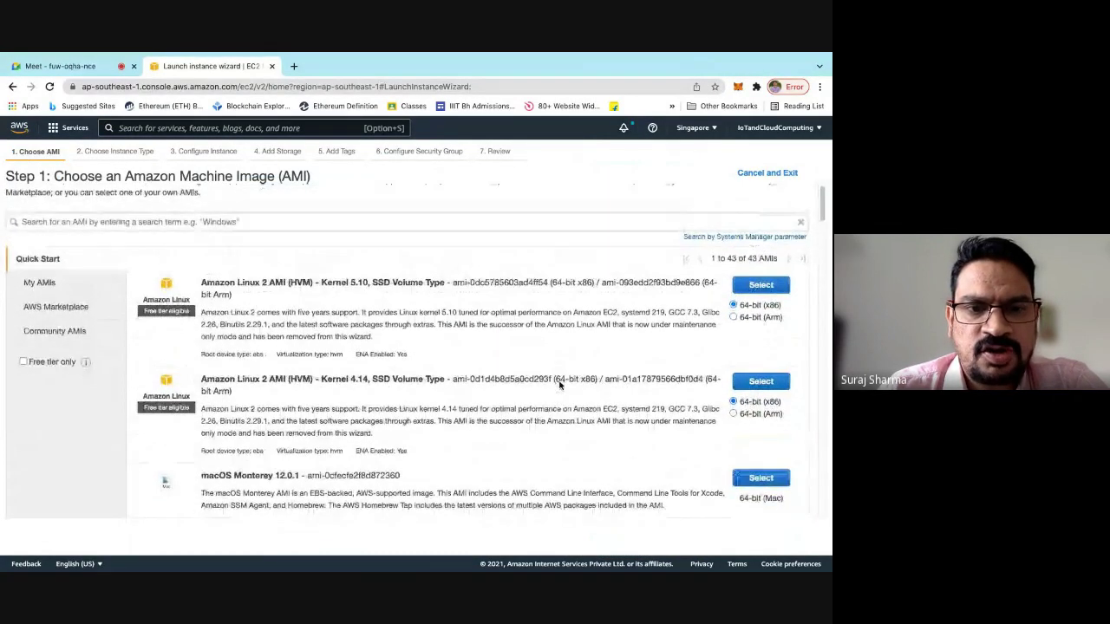
scroll(559, 385, "down", 5)
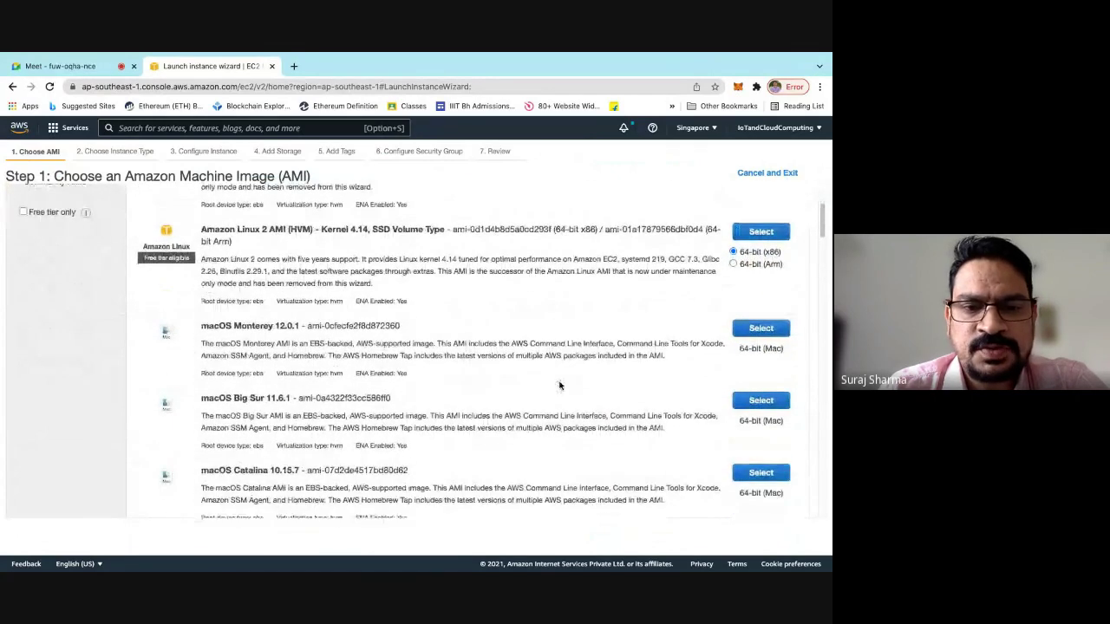
scroll(560, 385, "down", 4)
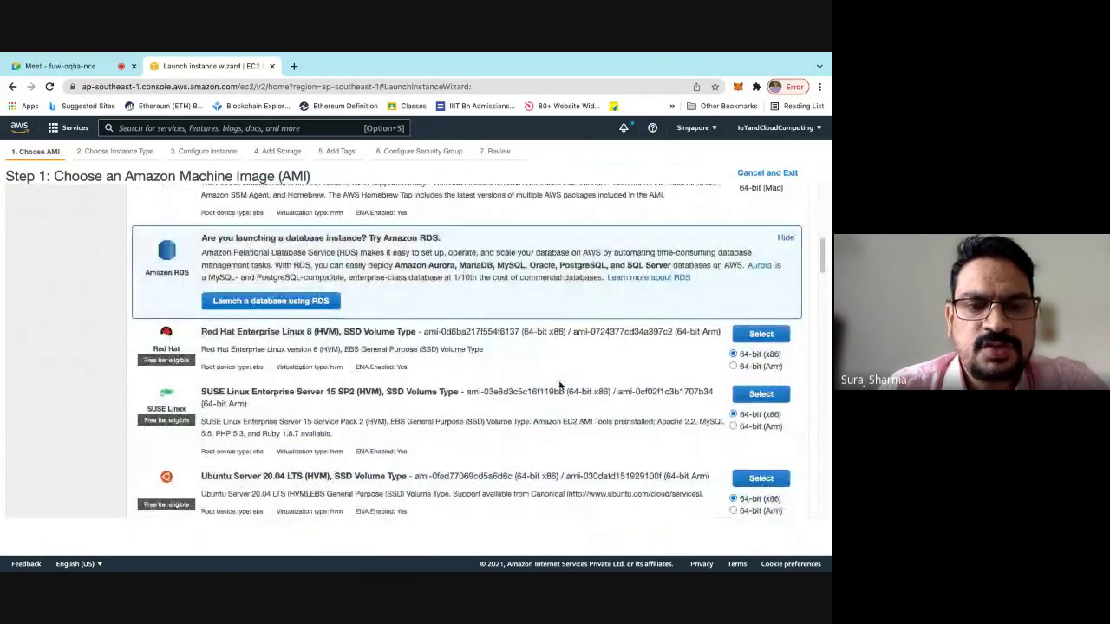
scroll(559, 385, "down", 3)
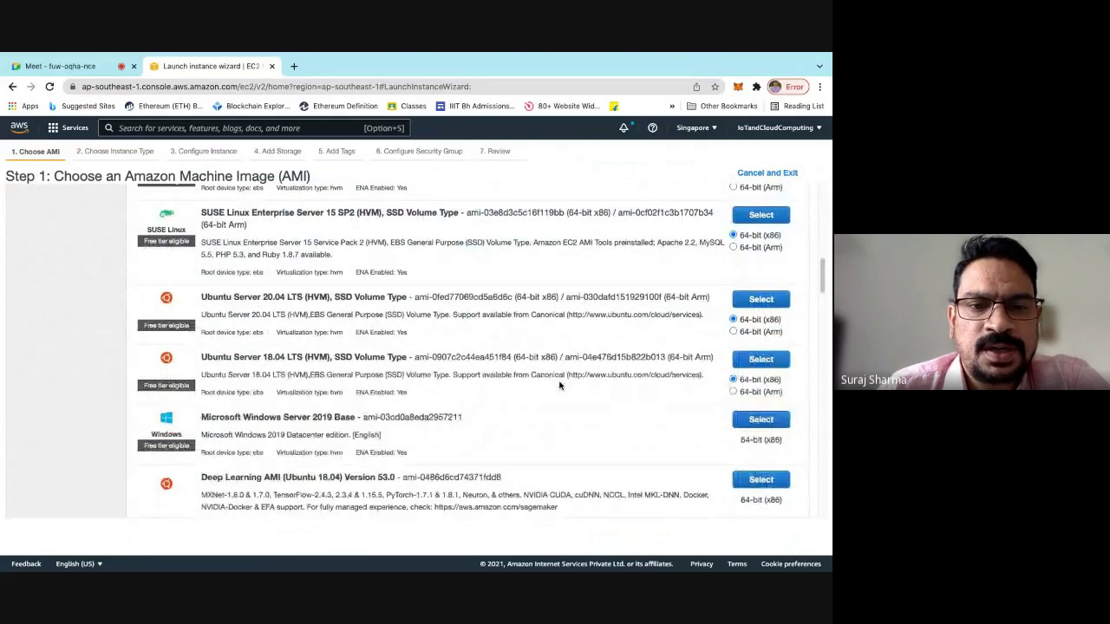
scroll(559, 385, "down", 1)
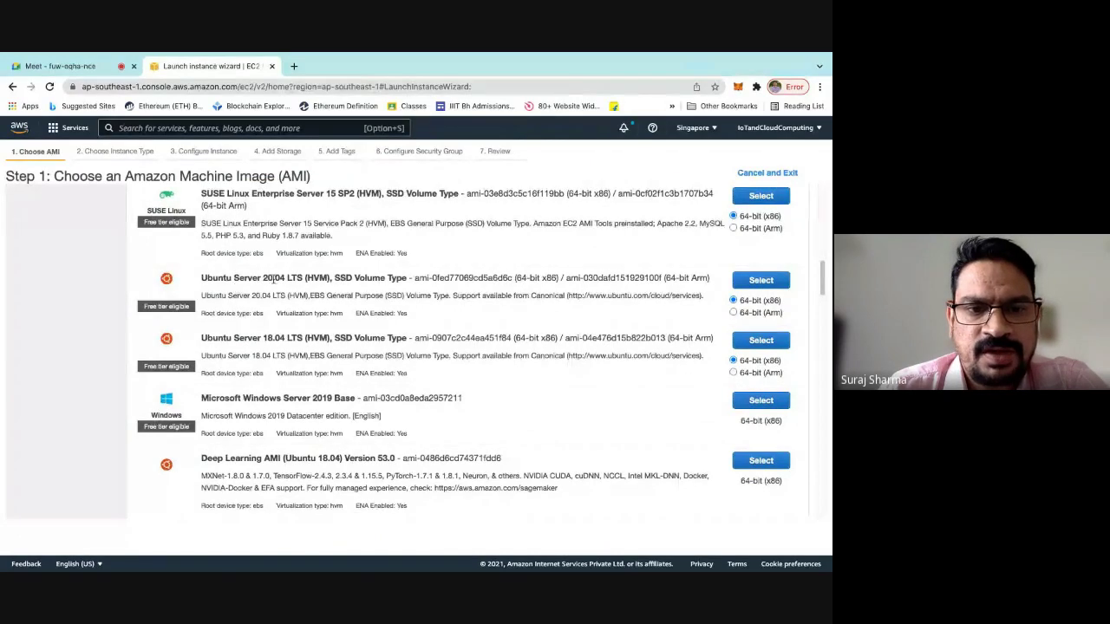
left_click(760, 280)
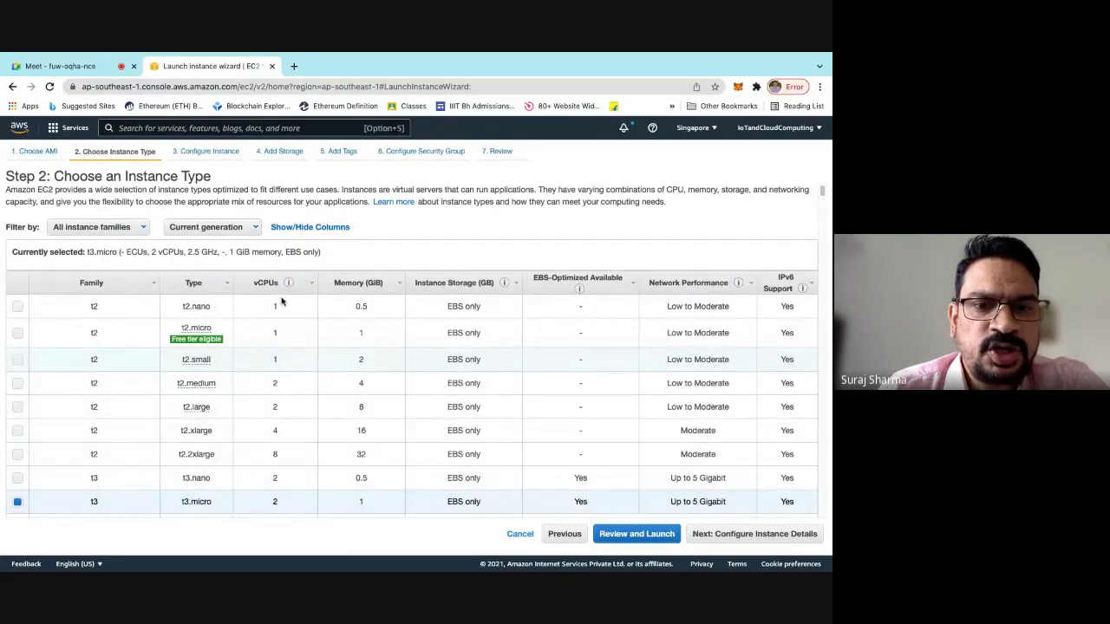
Examine the available instance types, including the free tier note on t2.micro, and compare their vCPUs, memory and storage.
scroll(383, 315, "down", 2)
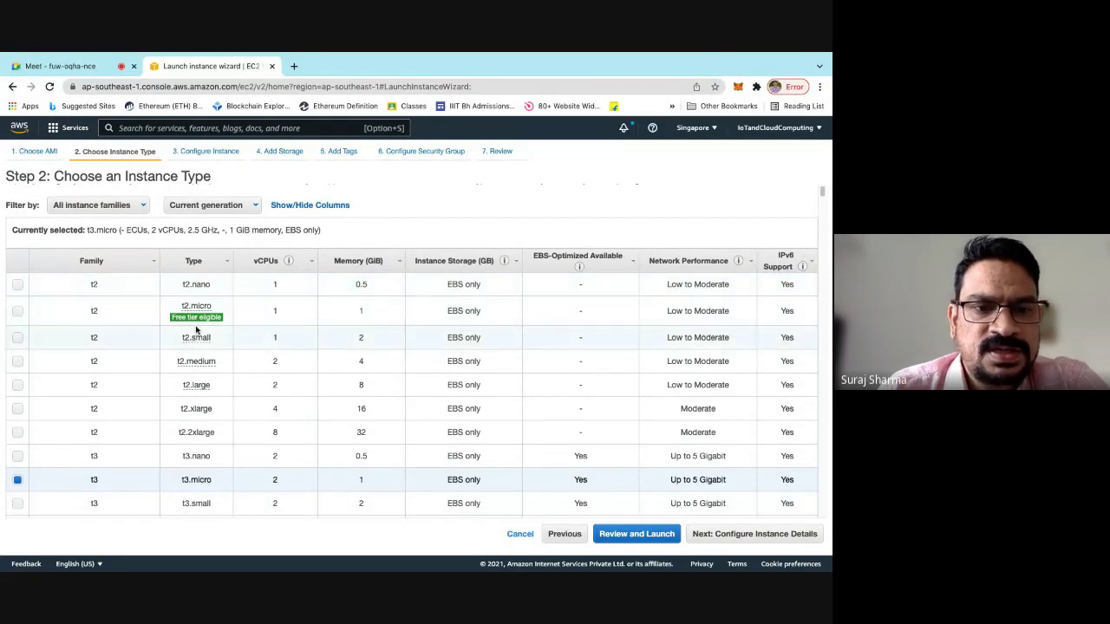
mouse_move(196, 317)
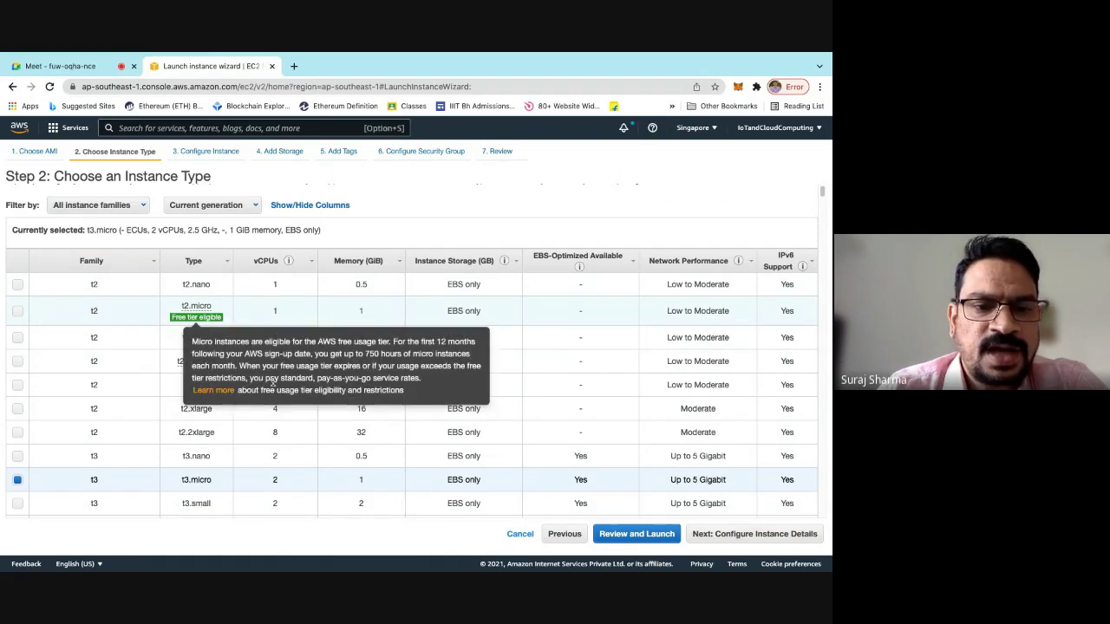
scroll(421, 426, "down", 3)
scroll(422, 424, "down", 7)
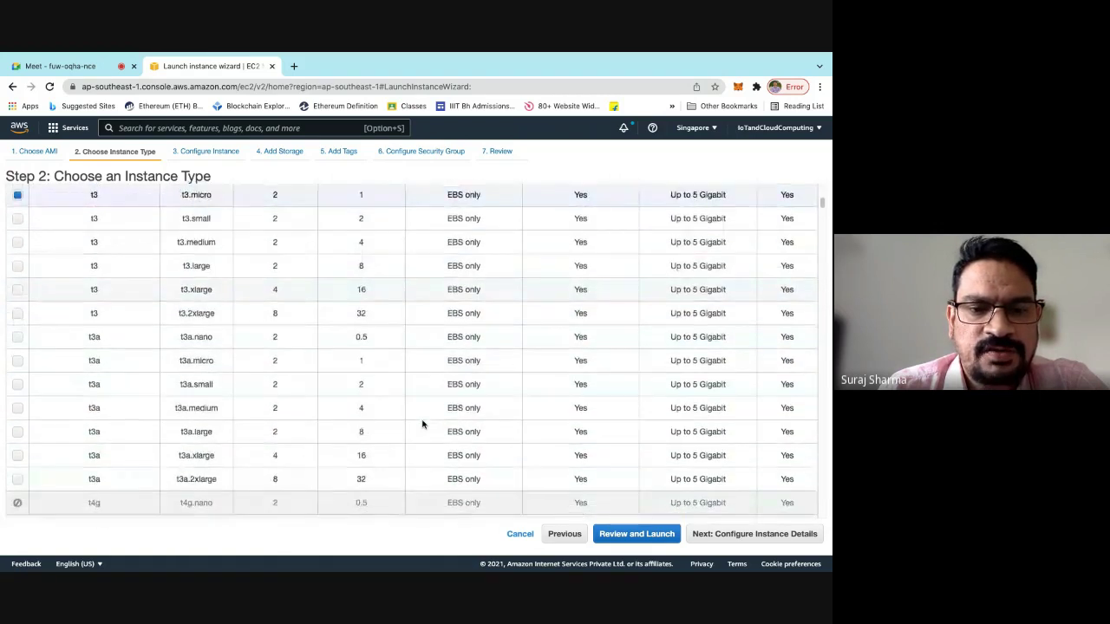
scroll(422, 424, "down", 5)
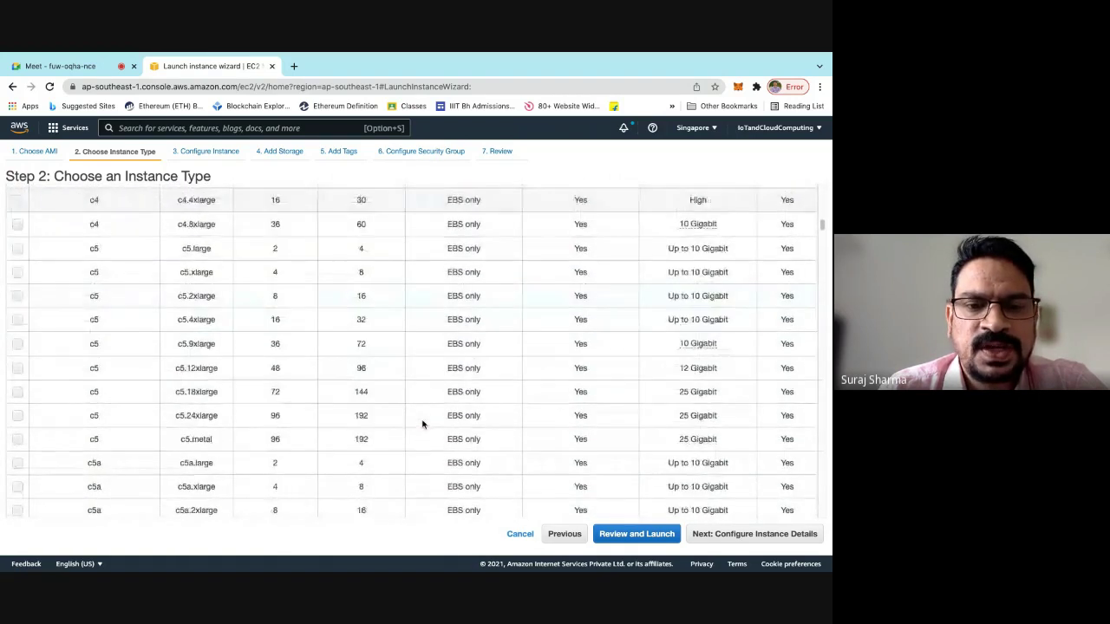
scroll(422, 424, "up", 15)
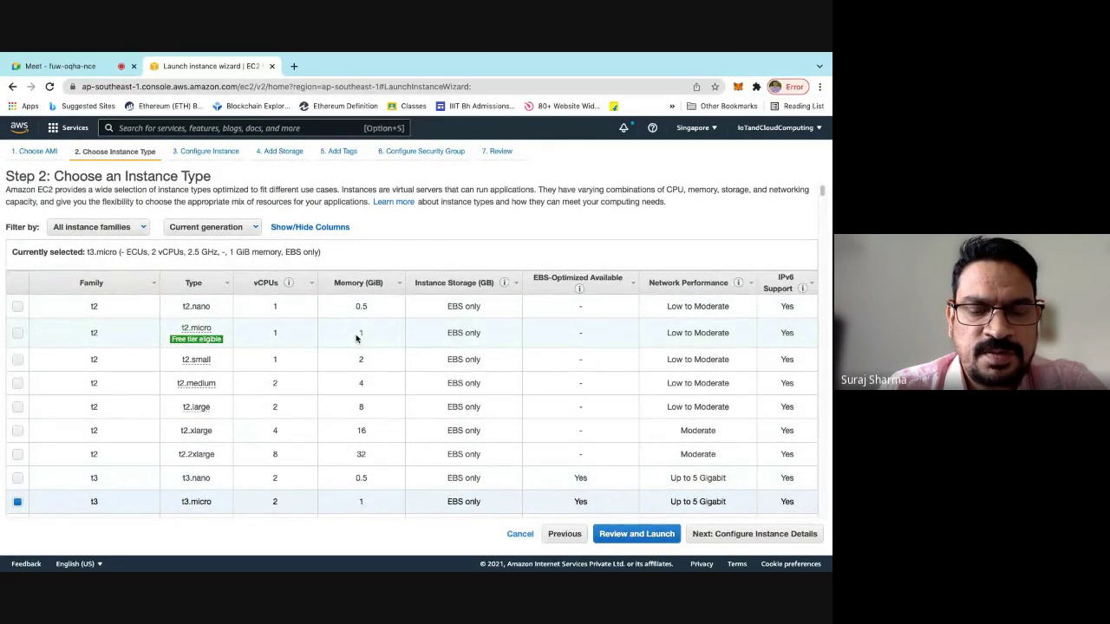
scroll(356, 339, "down", 13)
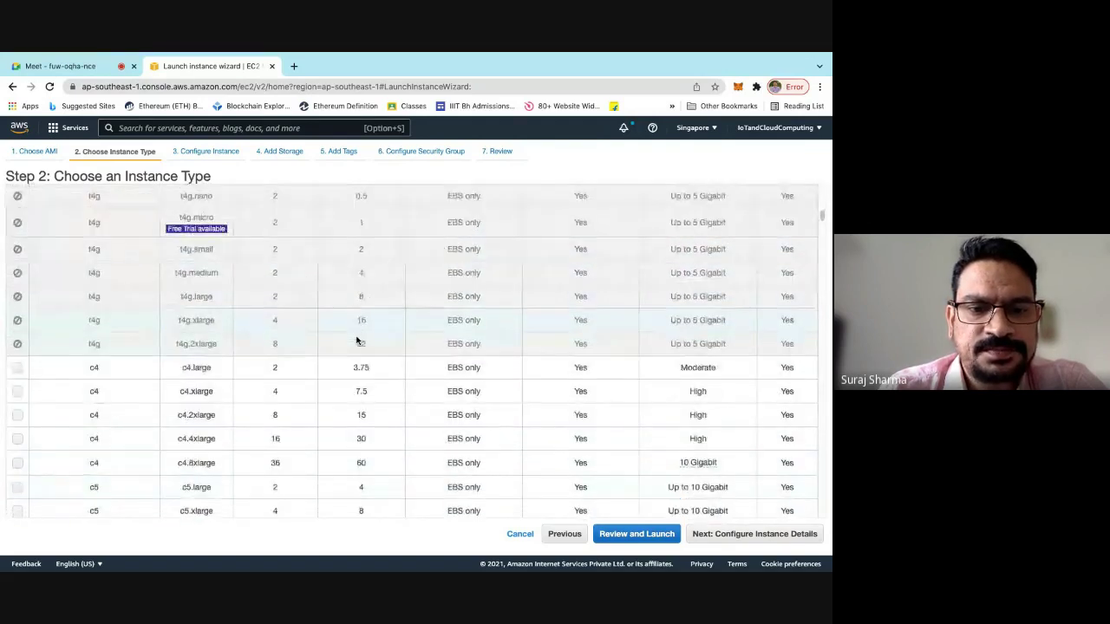
scroll(356, 339, "down", 5)
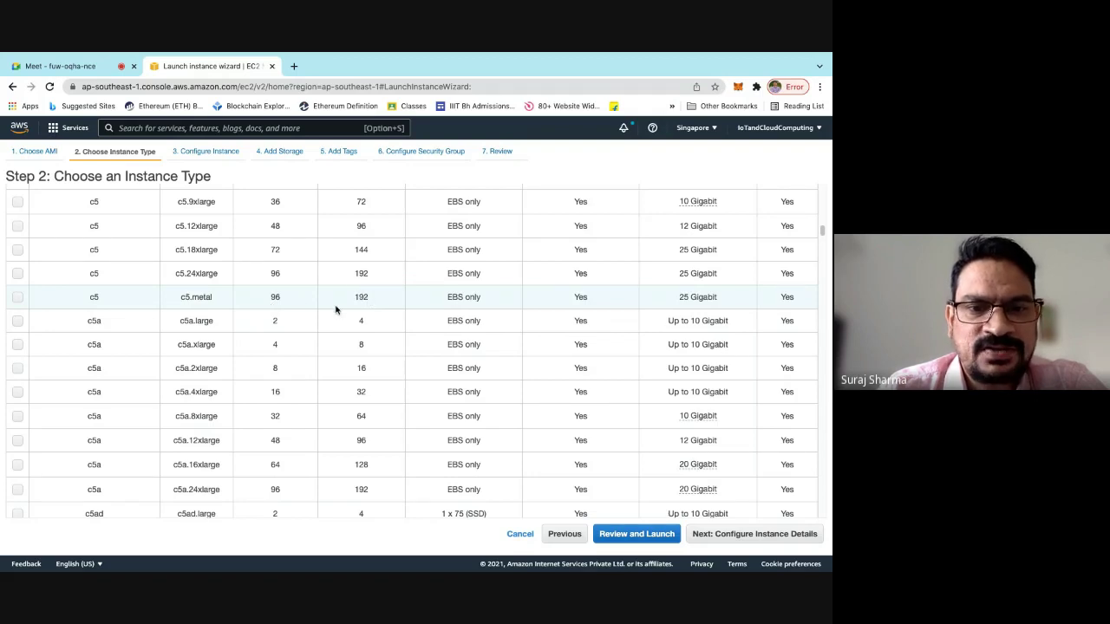
scroll(387, 365, "down", 2)
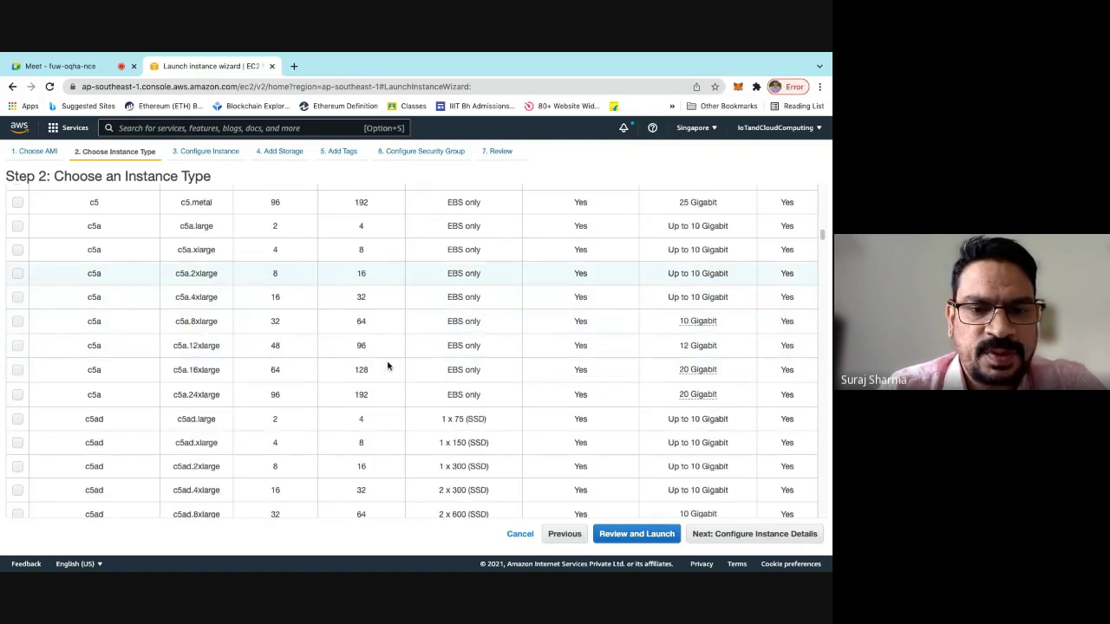
scroll(388, 365, "down", 6)
scroll(387, 365, "down", 5)
scroll(387, 365, "down", 5)
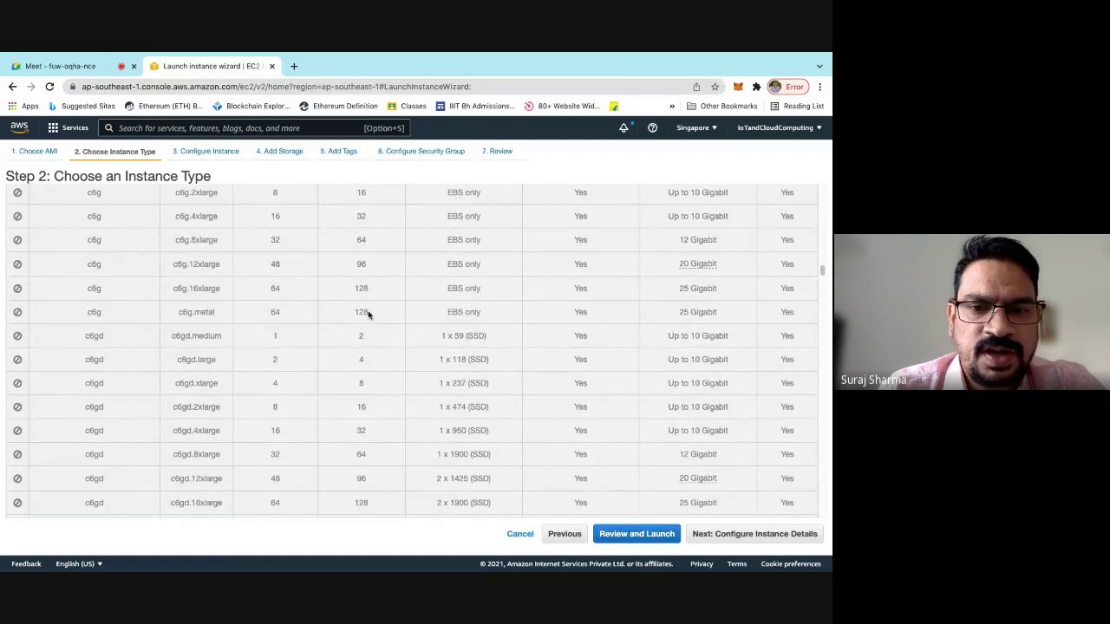
scroll(379, 367, "down", 4)
scroll(384, 379, "down", 6)
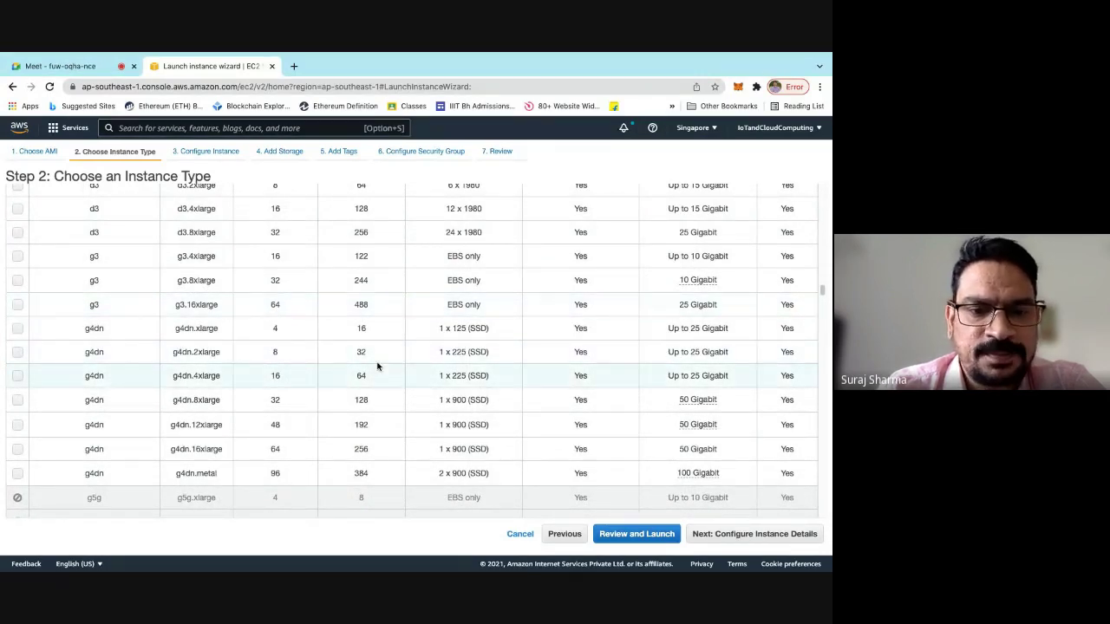
scroll(376, 367, "down", 3)
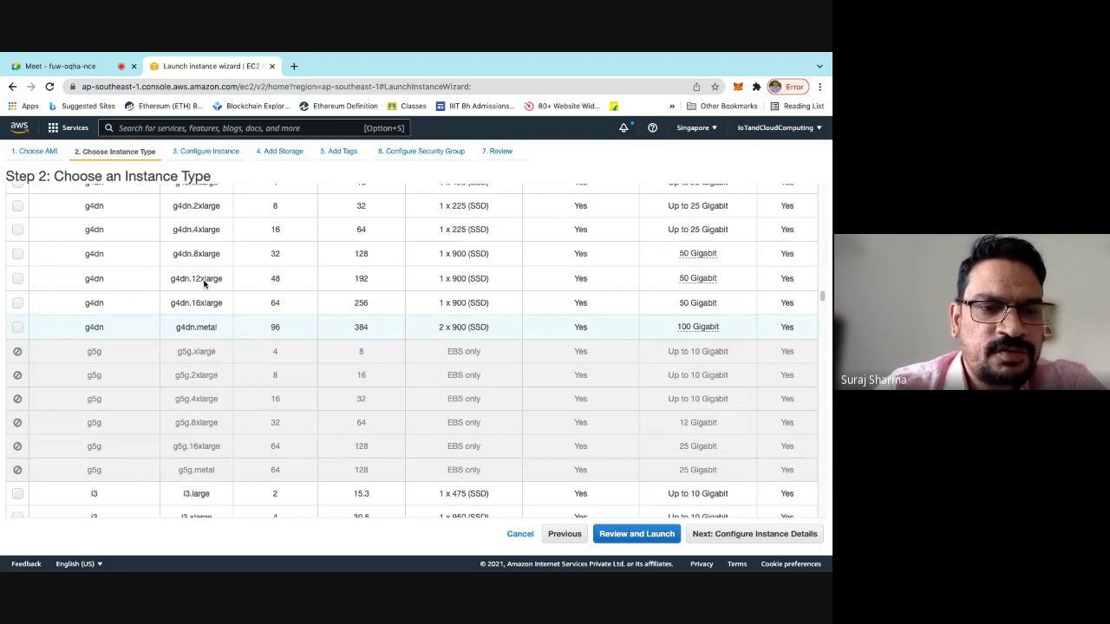
Select t2.nano as the instance type and proceed to the instance details, reviewing them through the advanced details.
scroll(204, 284, "up", 4)
scroll(205, 284, "up", 20)
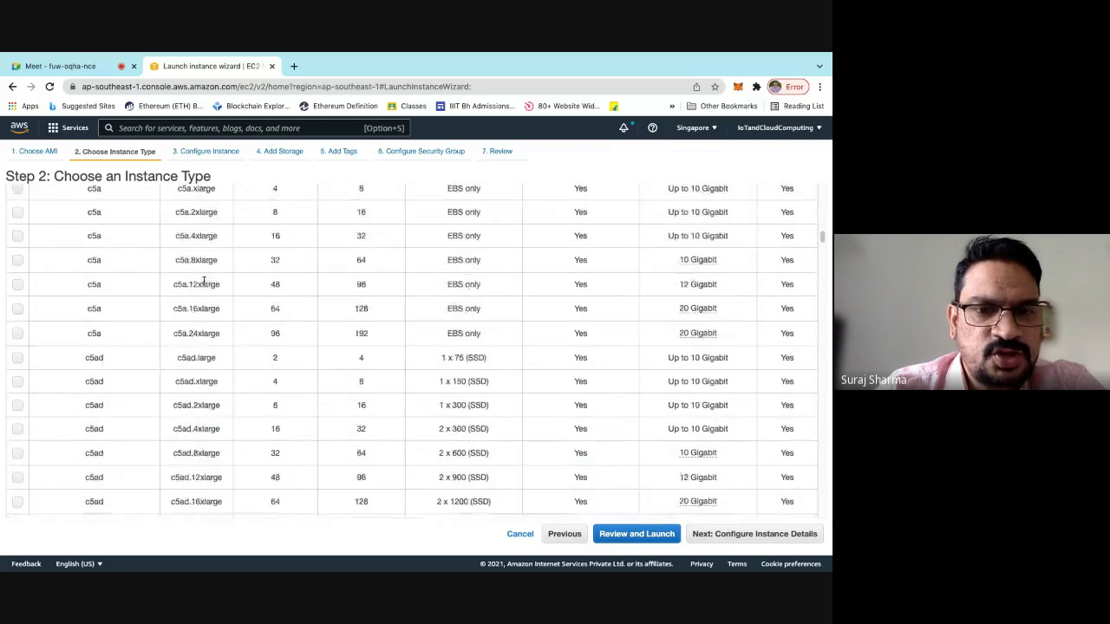
scroll(205, 280, "up", 5)
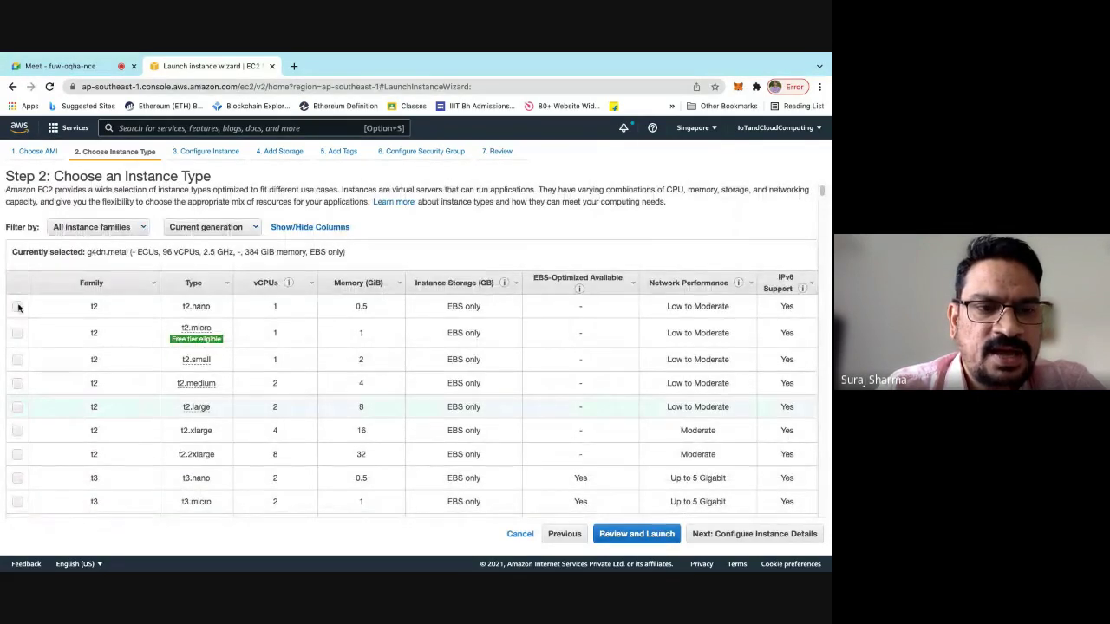
left_click(18, 307)
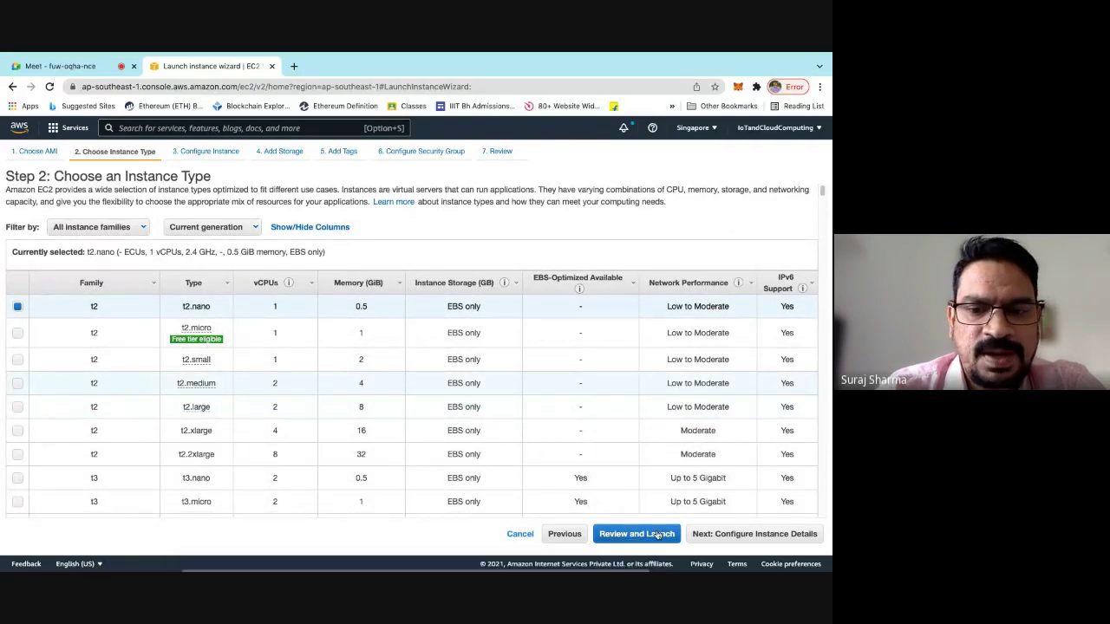
left_click(716, 539)
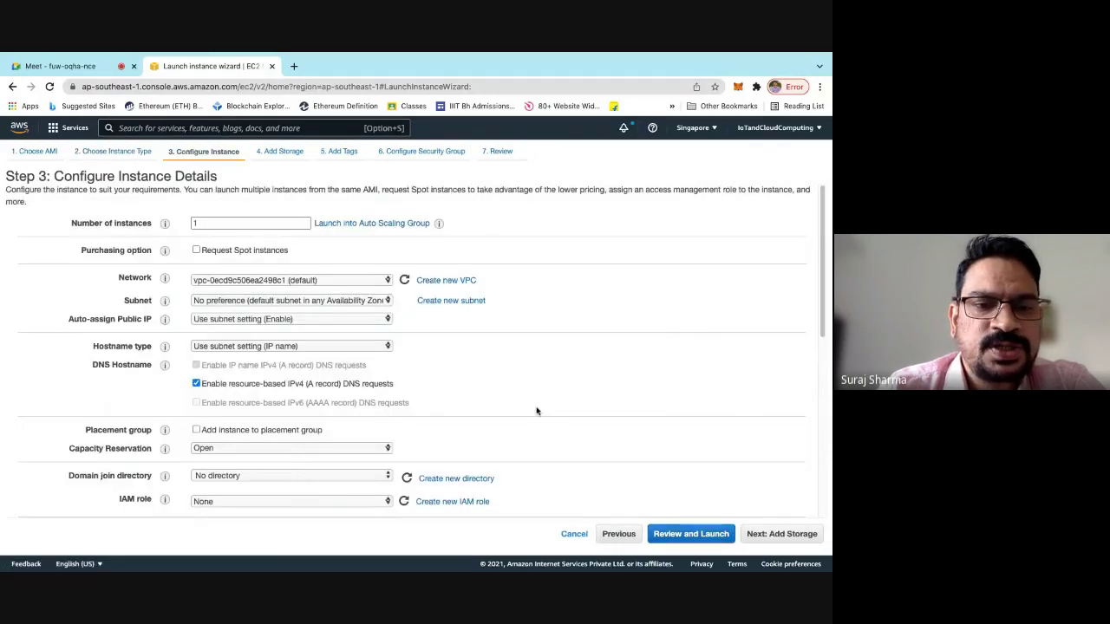
scroll(455, 327, "down", 5)
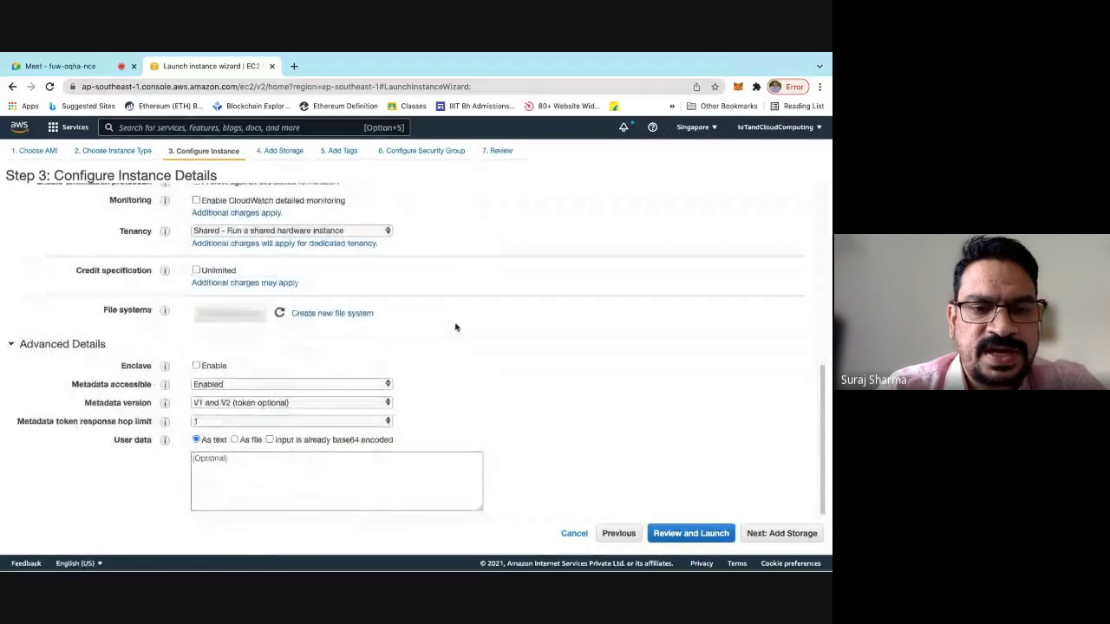
Move on from the instance details to the storage settings and set the root volume's size to 1000 GiB.
scroll(455, 327, "up", 3)
scroll(455, 327, "up", 2)
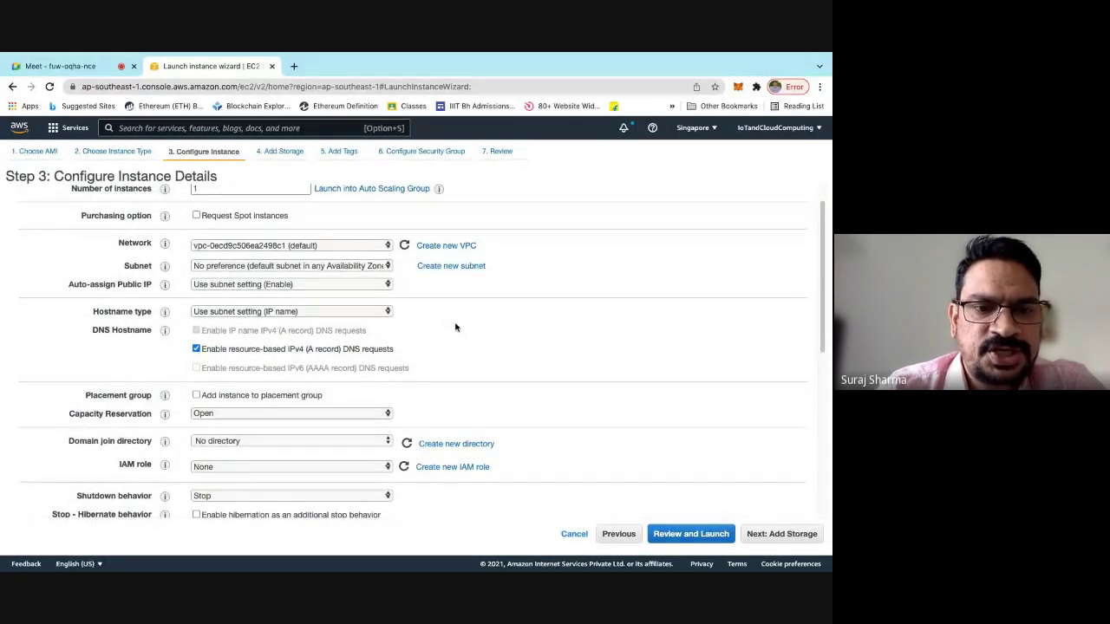
scroll(456, 327, "up", 1)
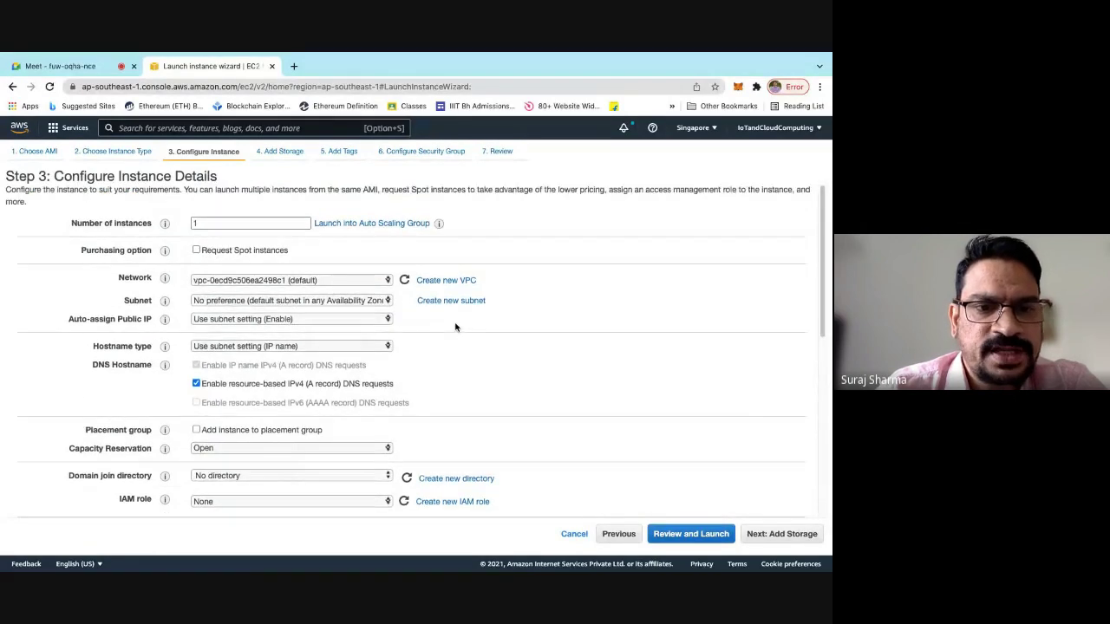
left_click(282, 152)
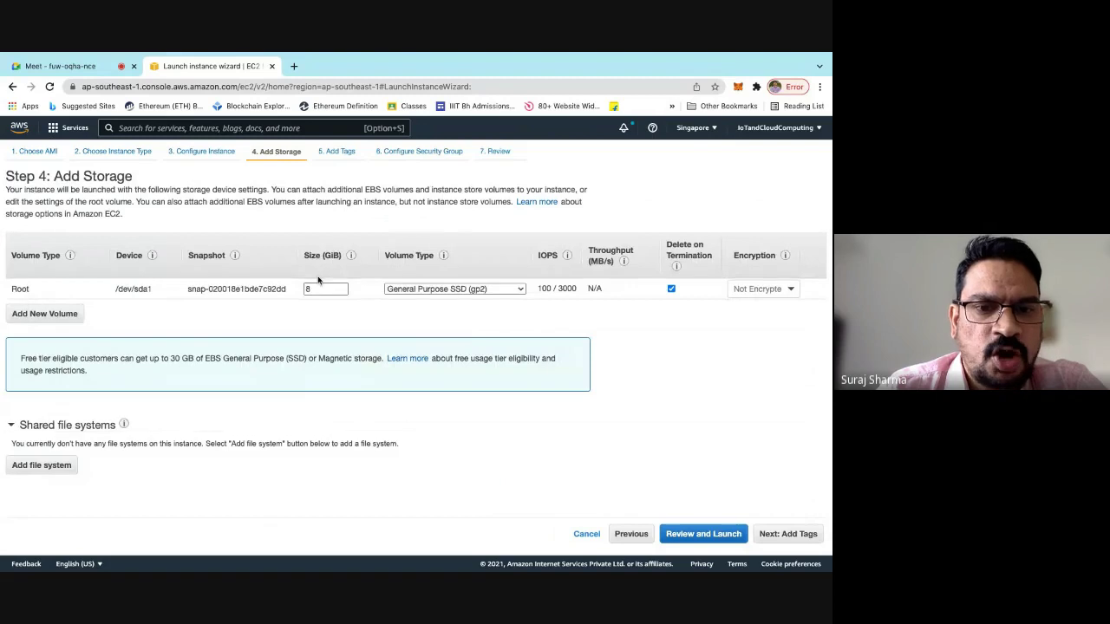
double_click(327, 288)
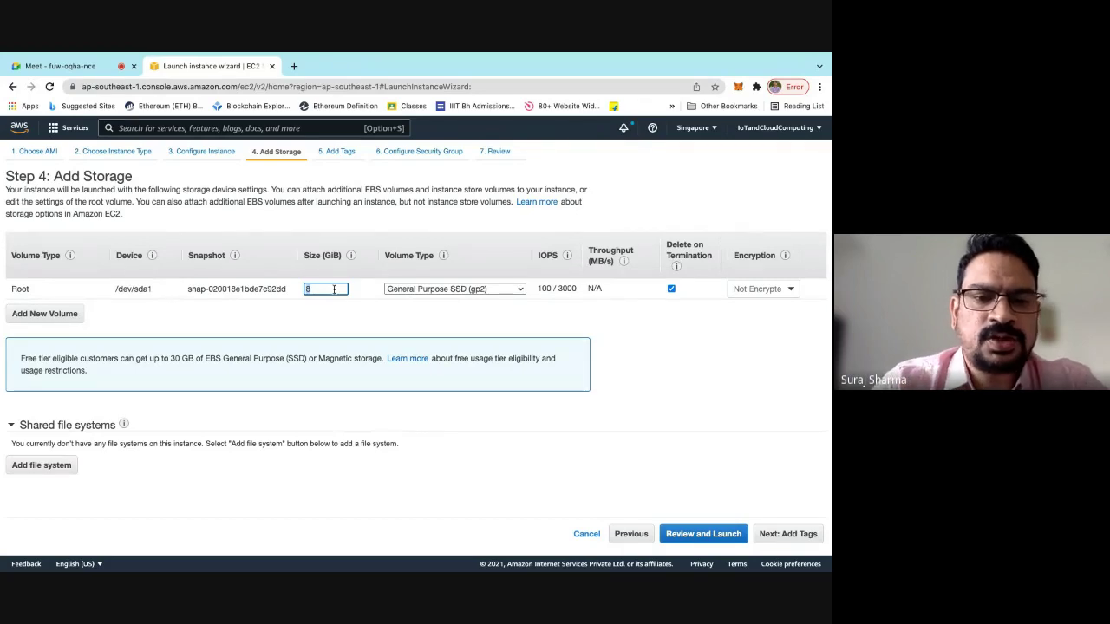
type("1000")
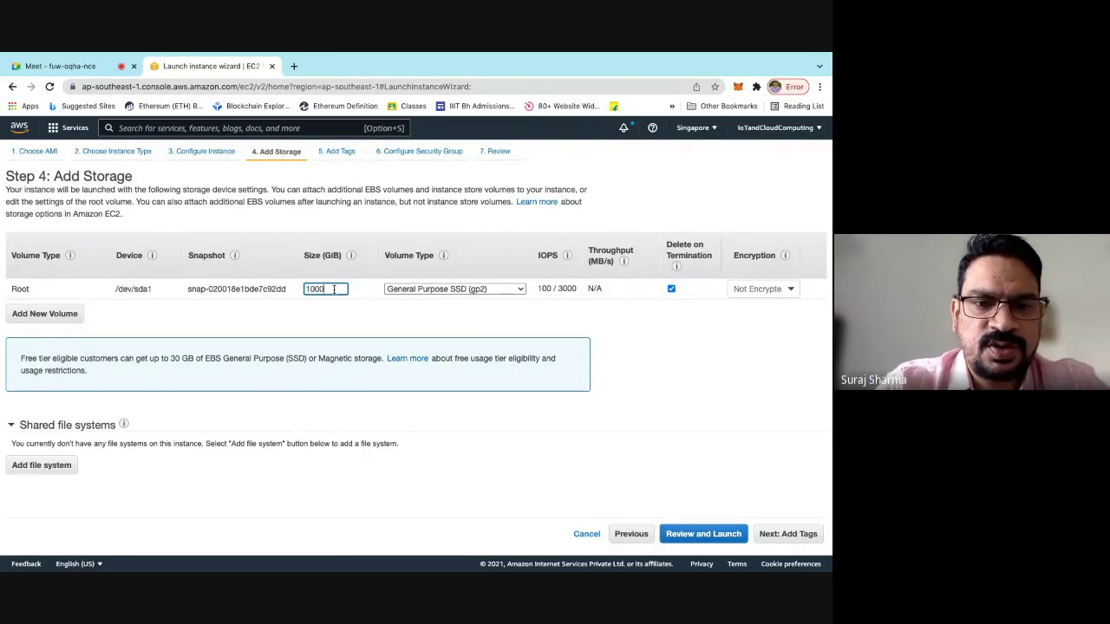
type("0")
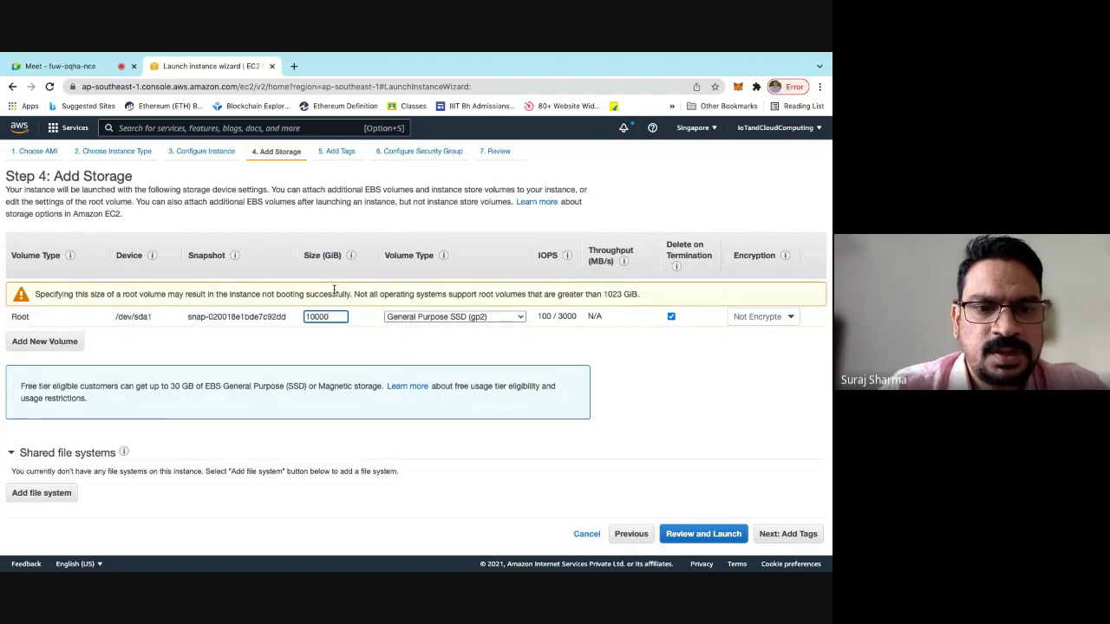
key("BackSpace")
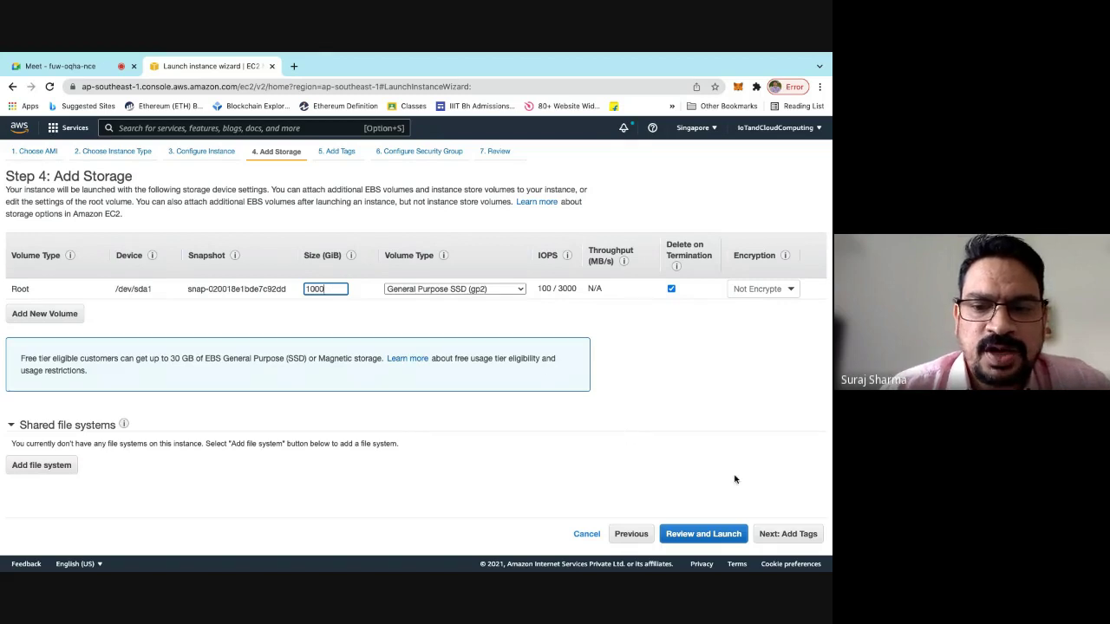
Continue past the tags without adding any, and add HTTP and HTTPS rules to the new security group.
left_click(791, 536)
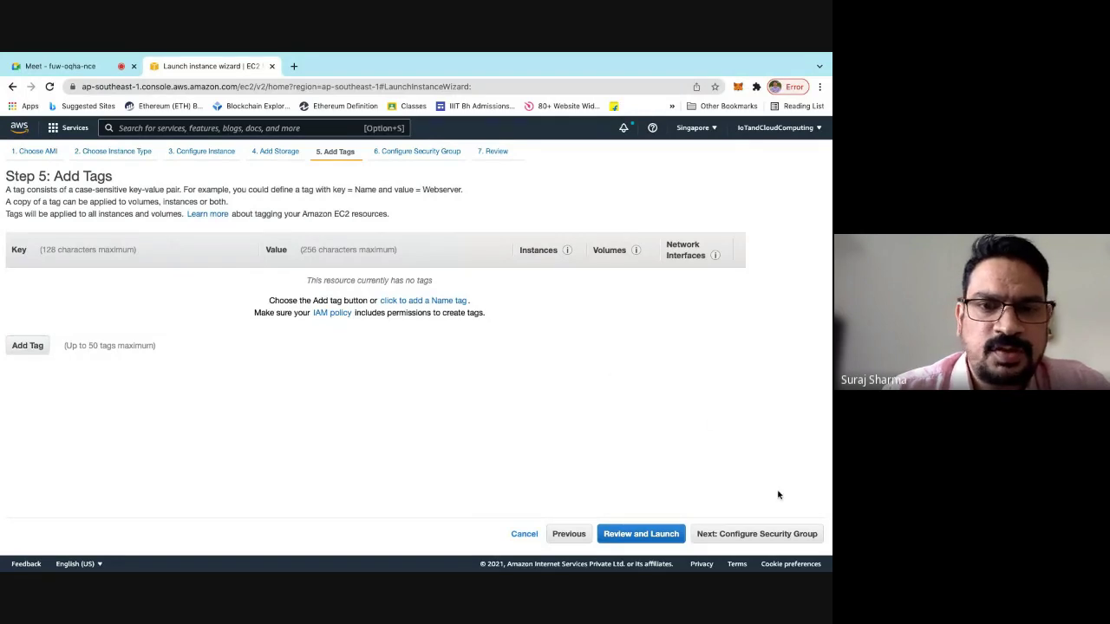
left_click(774, 535)
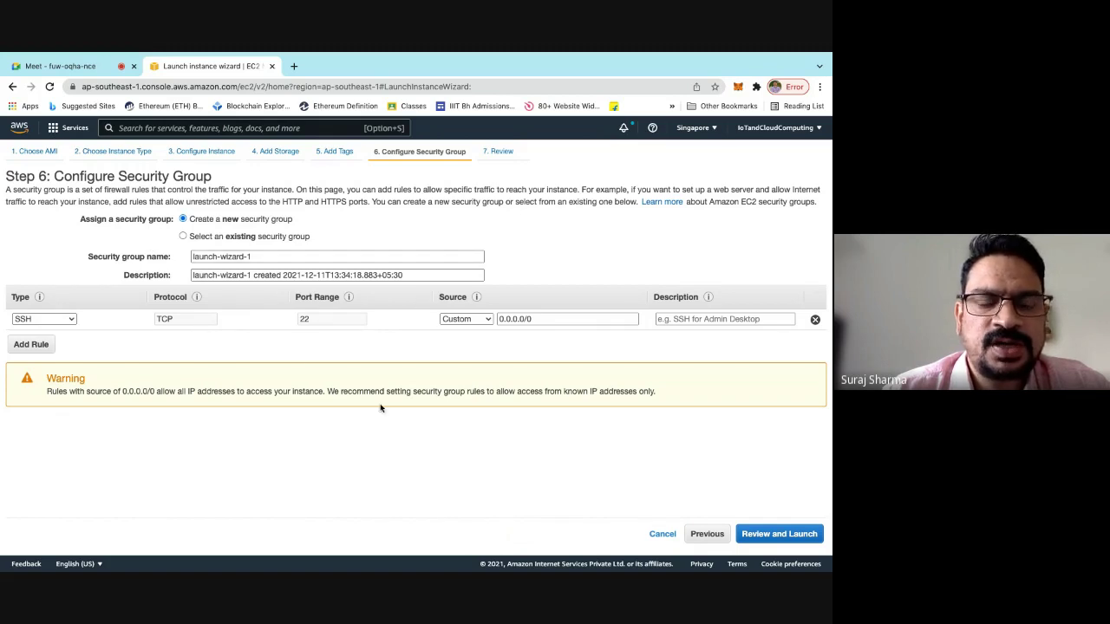
left_click(39, 346)
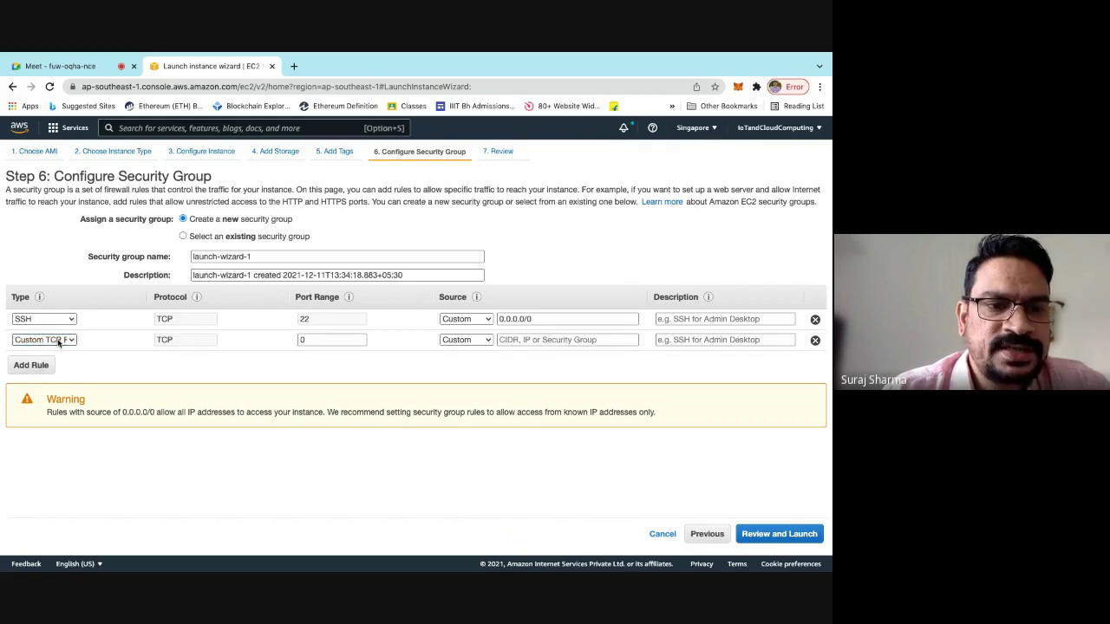
left_click(57, 341)
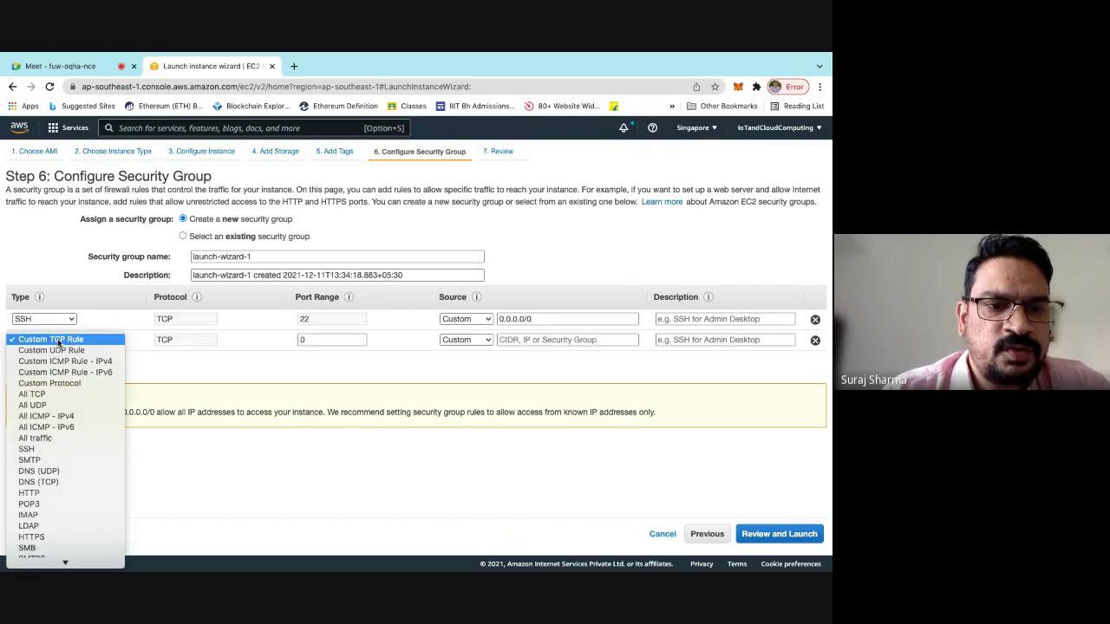
left_click(60, 493)
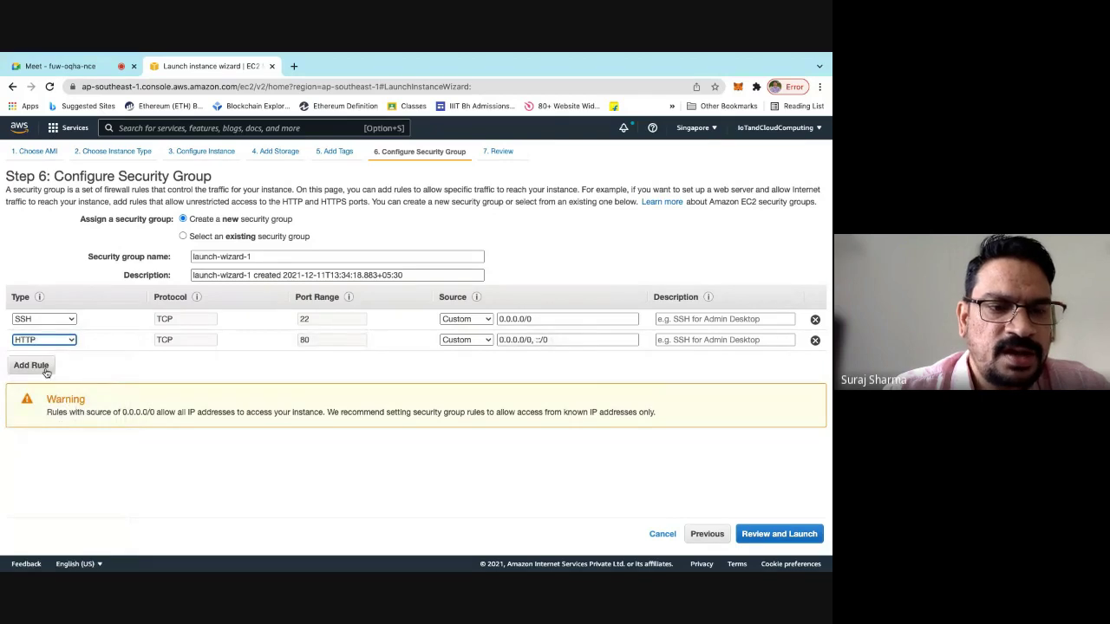
left_click(41, 368)
left_click(50, 364)
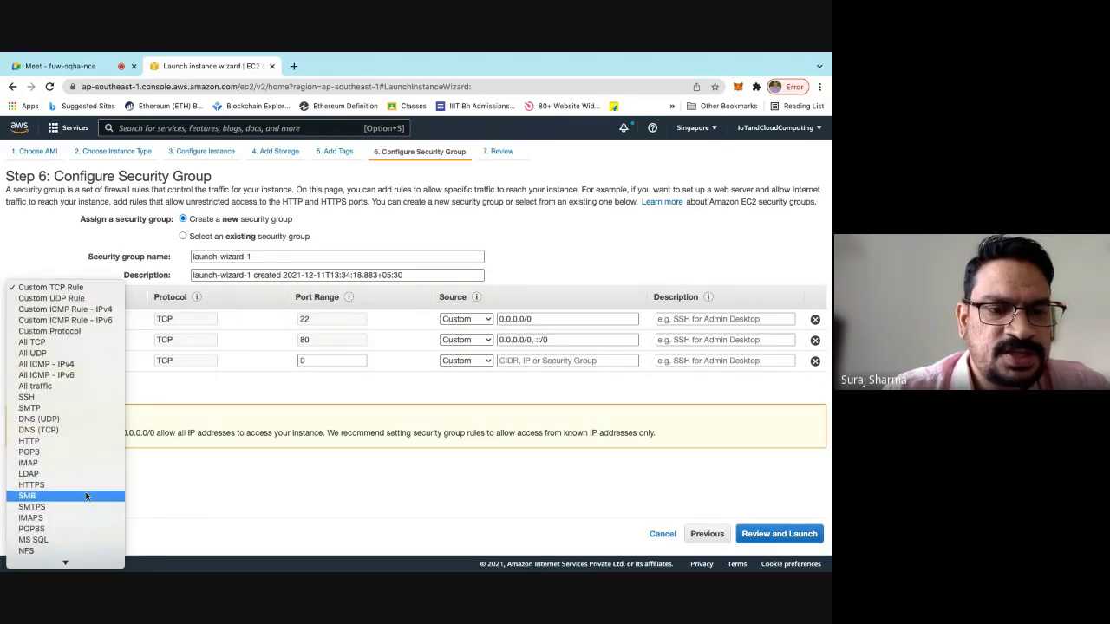
left_click(87, 485)
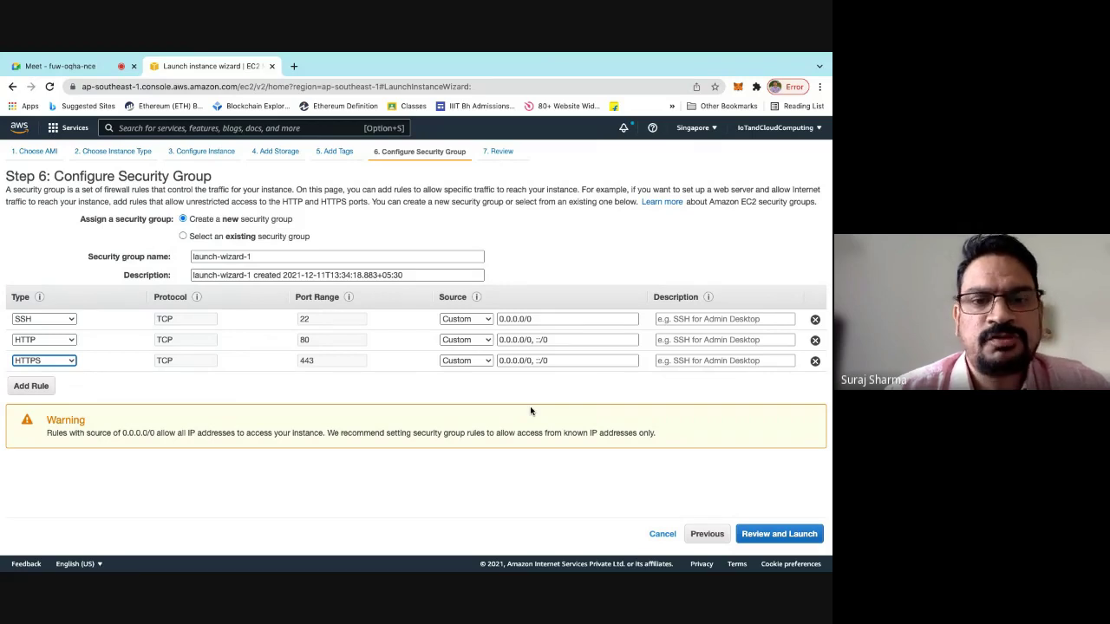
key("ctrl+Left")
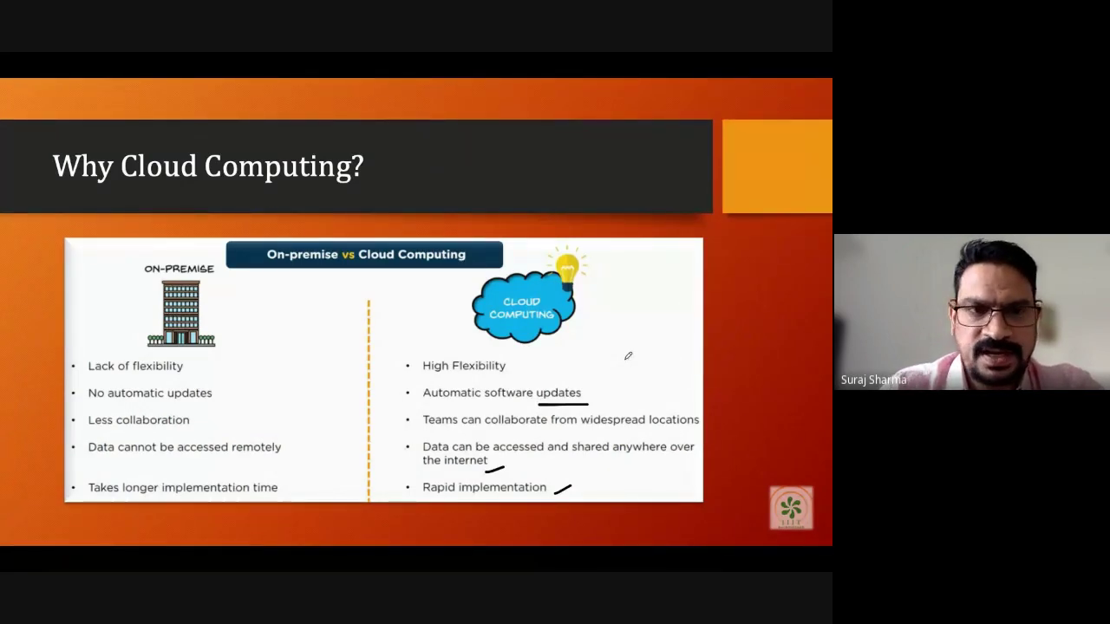
key("Left")
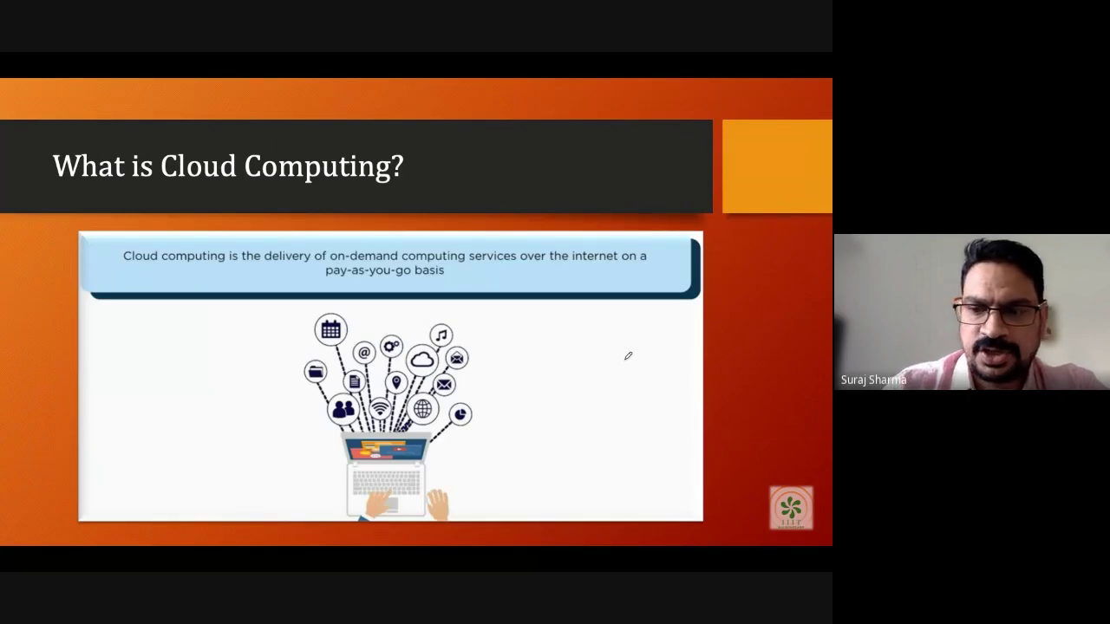